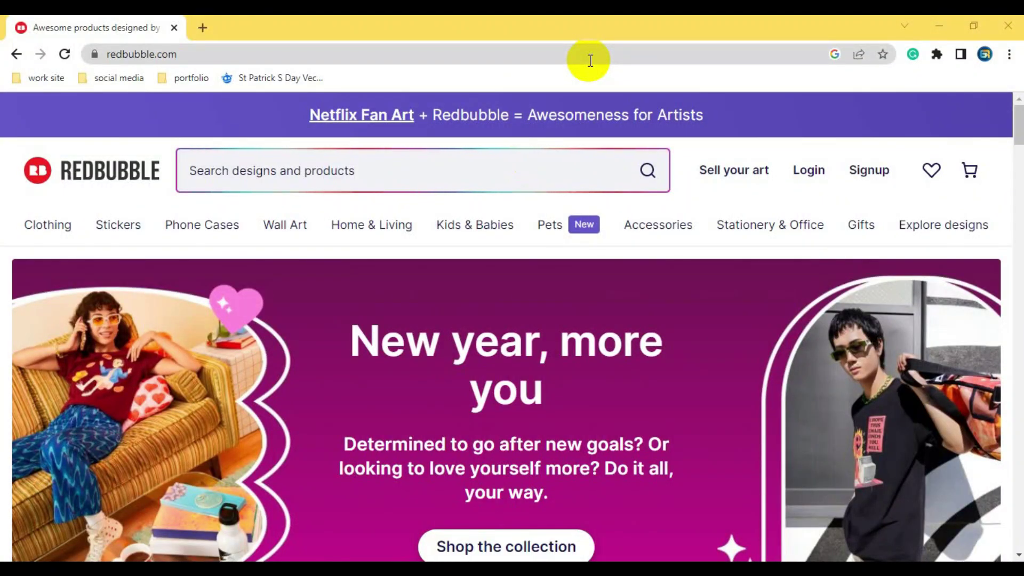
pyautogui.hotkey('alt', 'Tab')
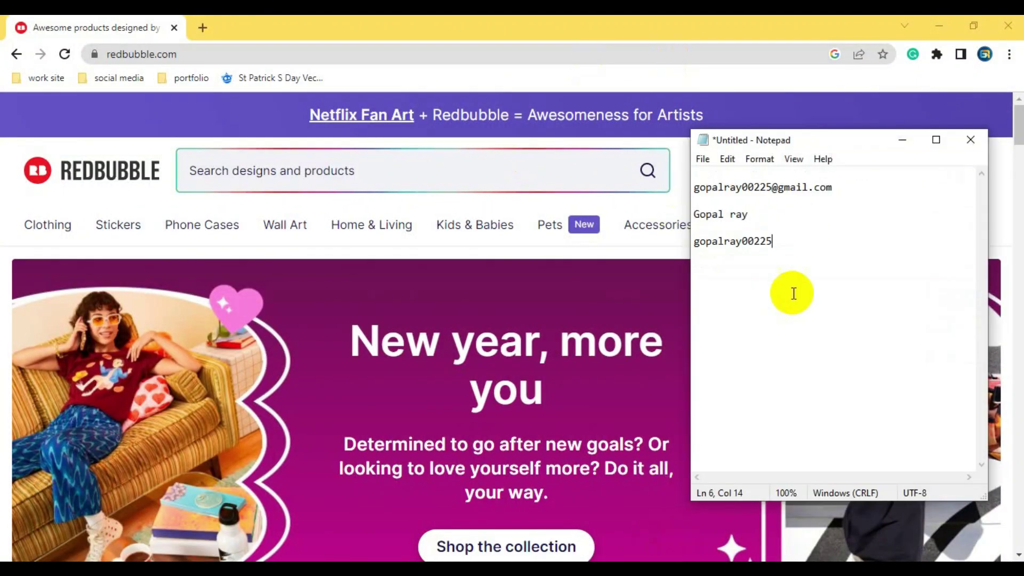
pyautogui.click(713, 200)
pyautogui.moveTo(772, 219); pyautogui.dragTo(693, 215)
pyautogui.moveTo(775, 240); pyautogui.dragTo(693, 240)
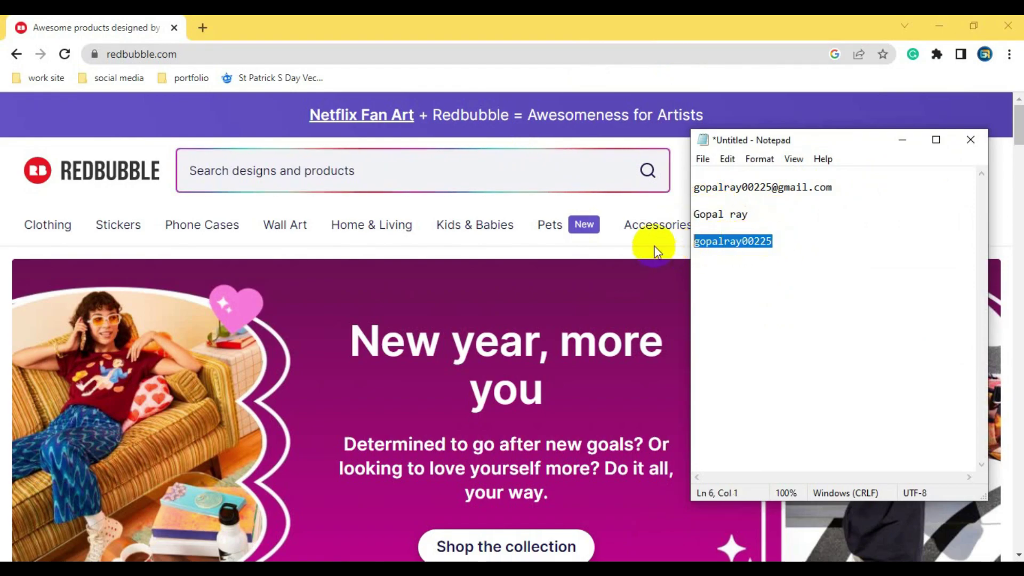
pyautogui.moveTo(652, 244)
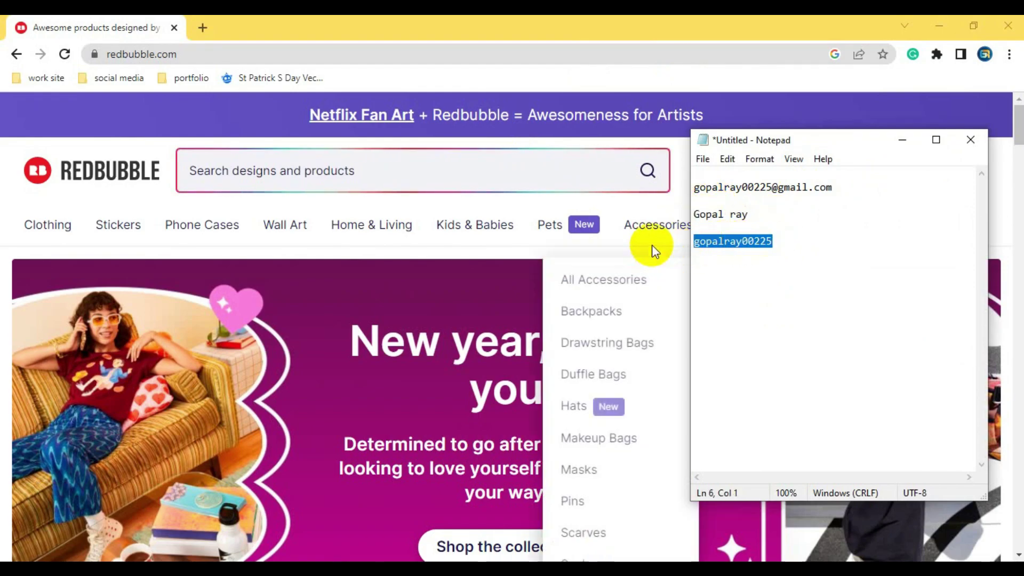
pyautogui.click(651, 199)
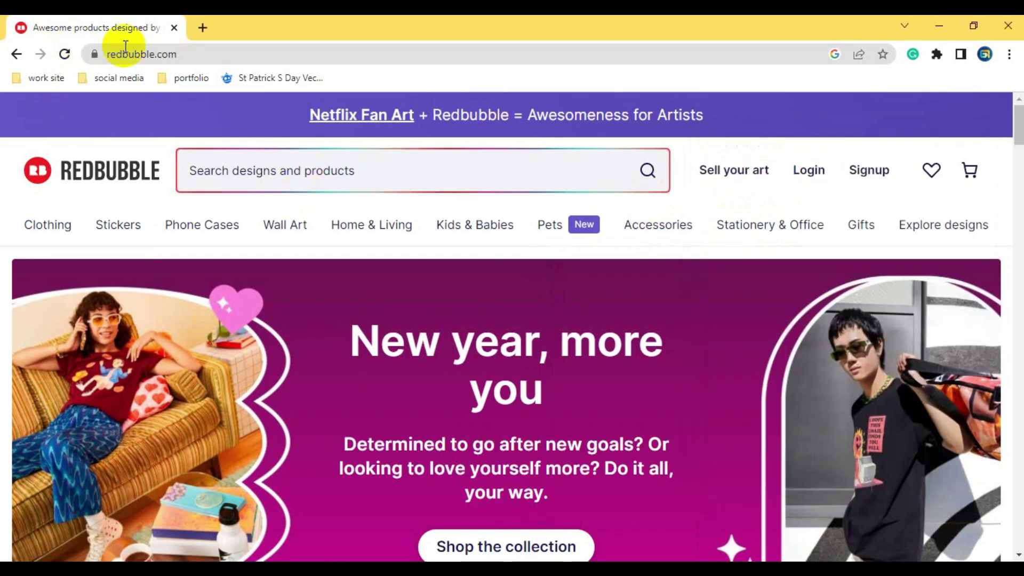
# - Go to the Redbubble sign-up page from the header's Signup link
pyautogui.click(196, 54)
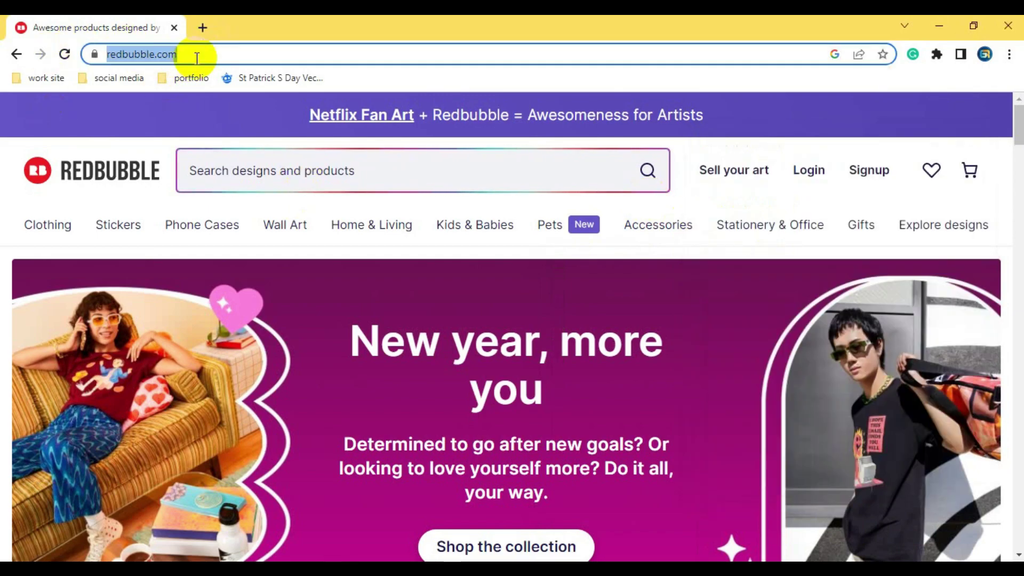
pyautogui.click(224, 55)
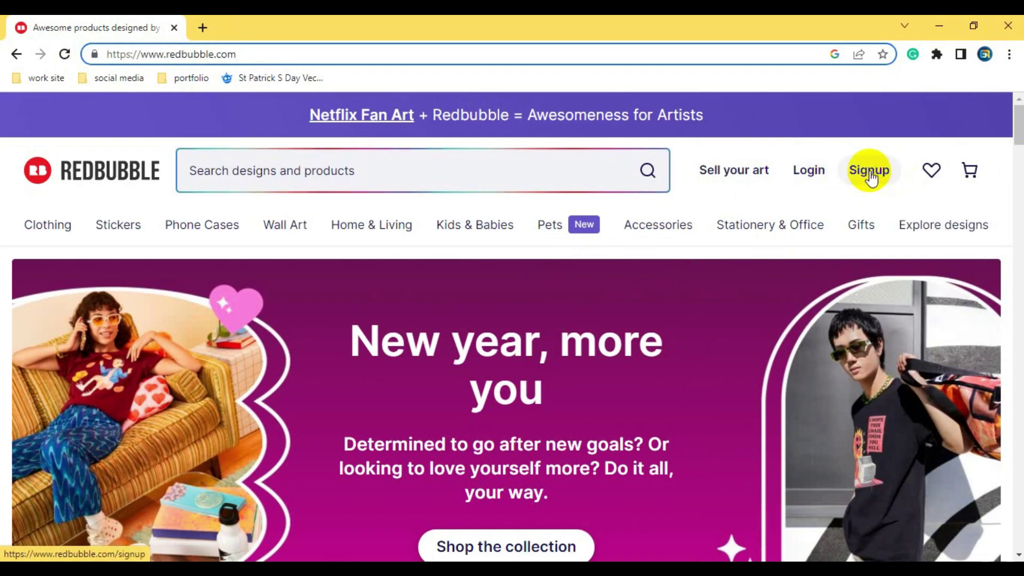
pyautogui.click(870, 172)
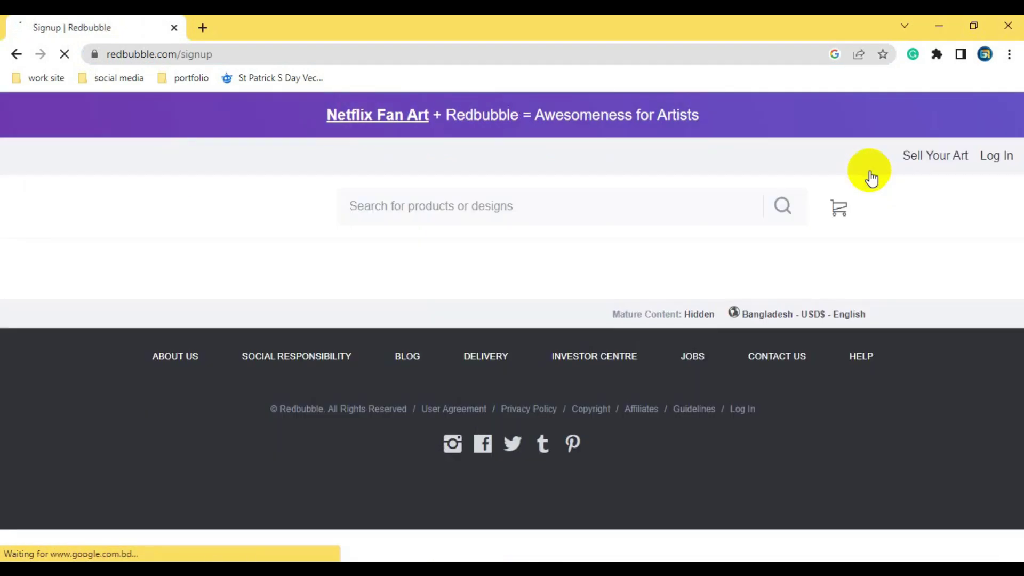
# - Choose Artist signup so the form shows Email, Shop name and Password fields
pyautogui.scroll(-1, 680, 288)
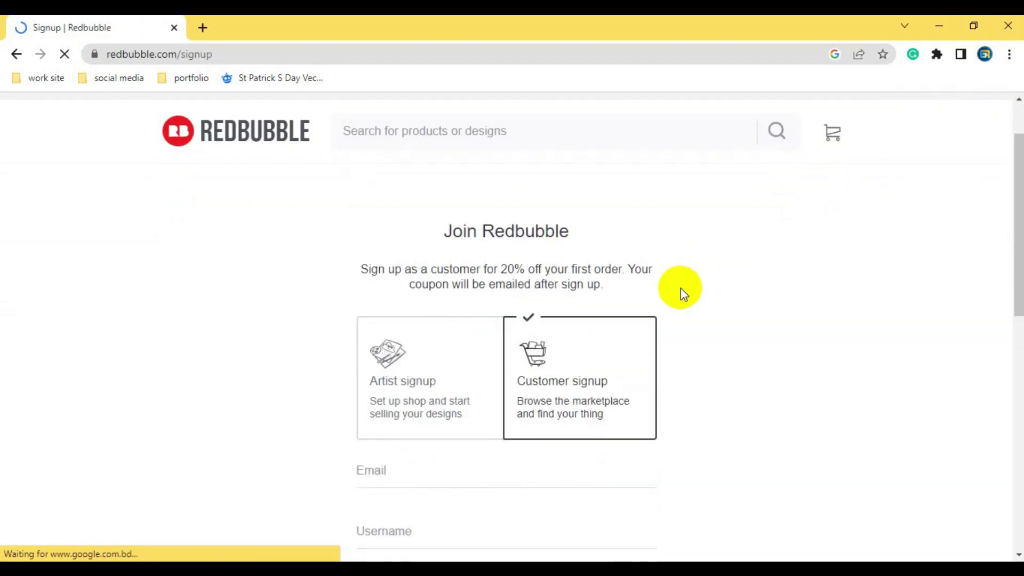
pyautogui.scroll(-1, 658, 311)
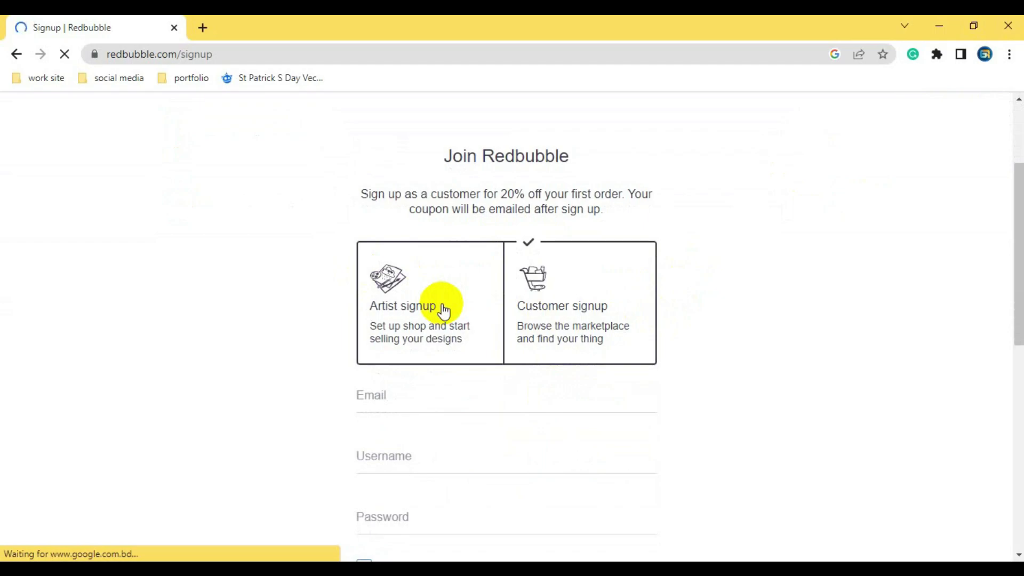
pyautogui.click(414, 318)
pyautogui.scroll(-1, 421, 314)
pyautogui.scroll(-1, 426, 314)
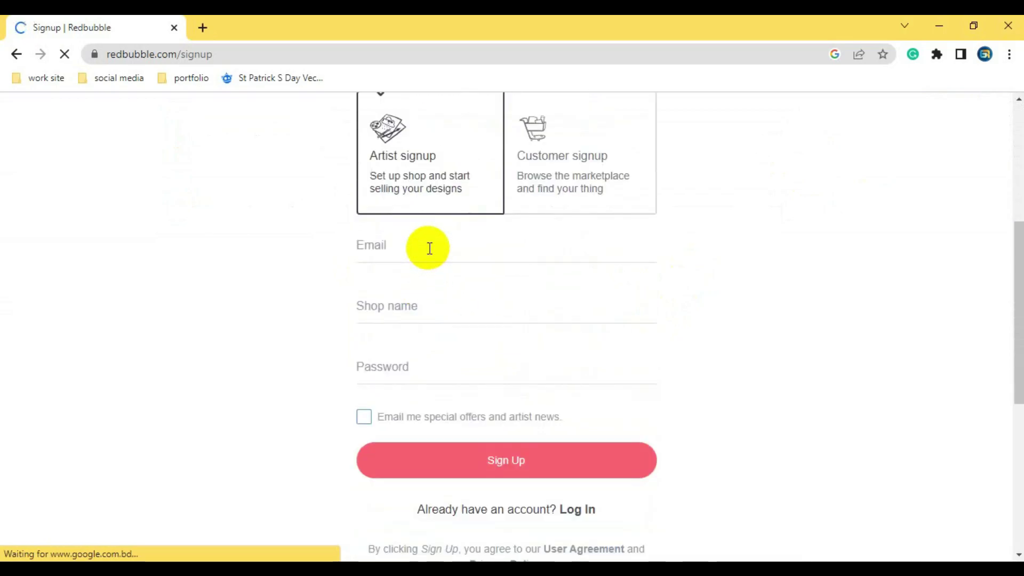
# - Fill Email with the saved autofill address and select that address in the Notepad notes
pyautogui.click(427, 246)
pyautogui.click(403, 307)
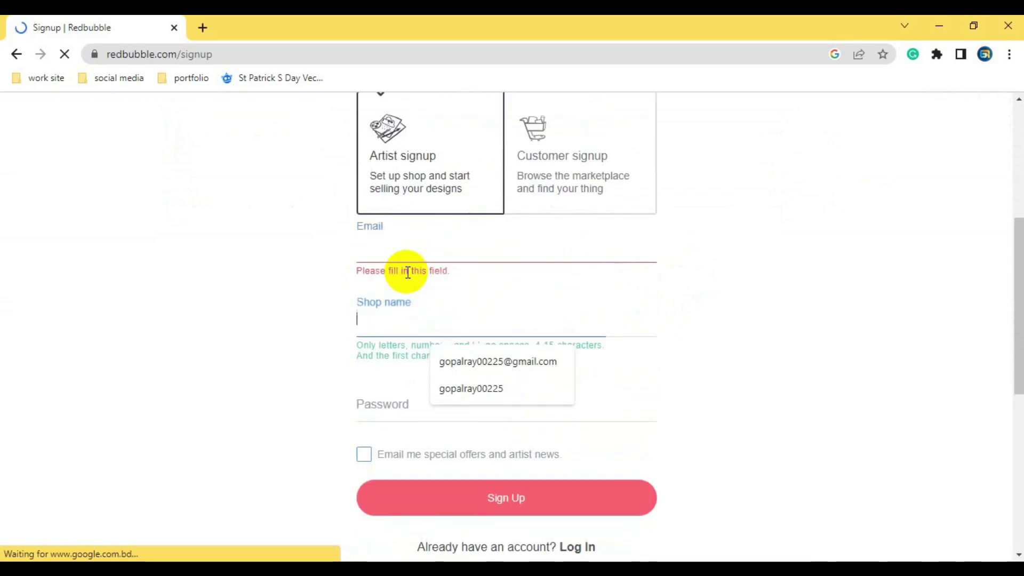
pyautogui.click(407, 241)
pyautogui.click(393, 314)
pyautogui.click(393, 402)
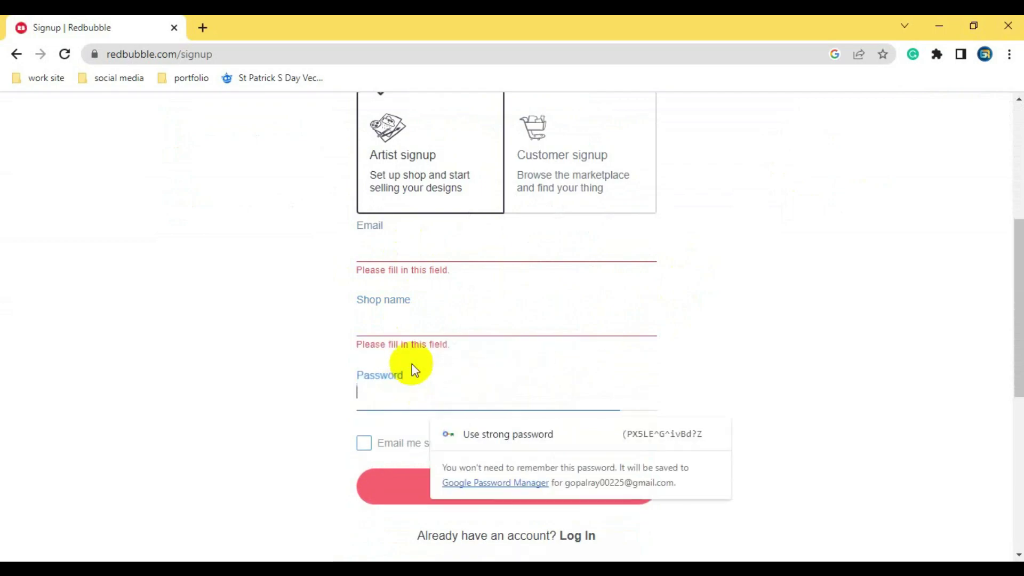
pyautogui.click(402, 243)
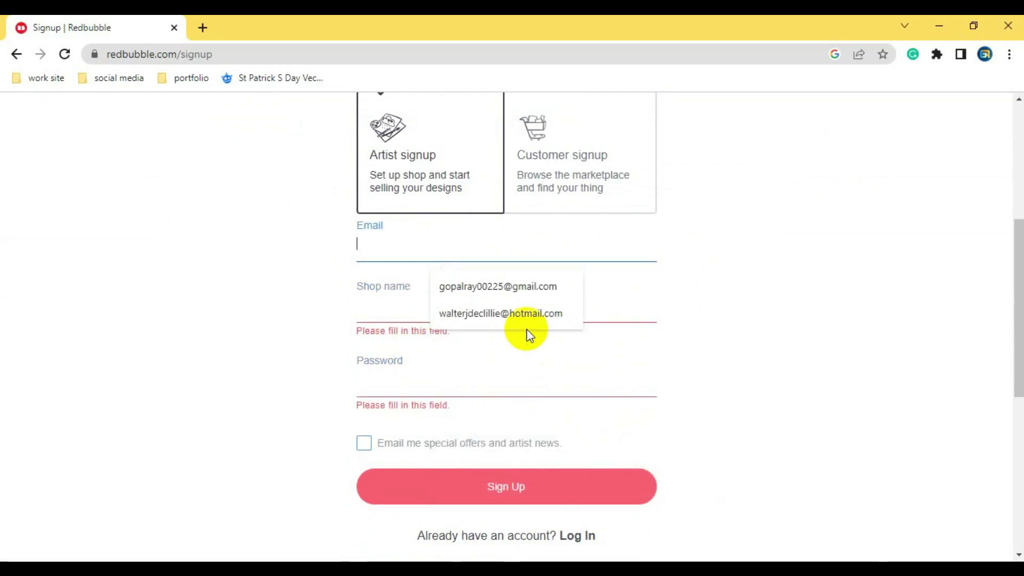
pyautogui.click(479, 283)
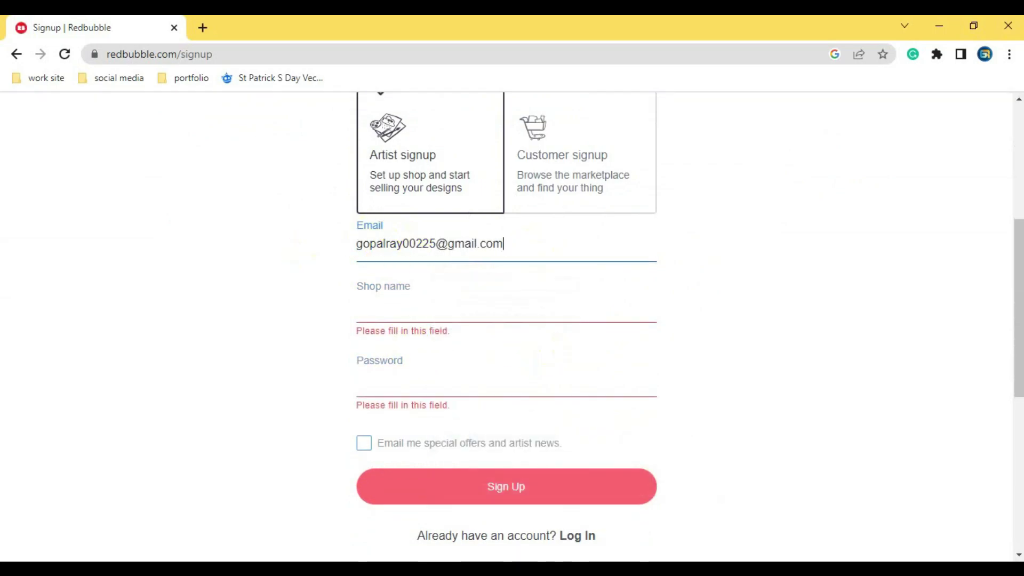
pyautogui.hotkey('alt', 'Tab')
pyautogui.click(709, 187)
pyautogui.moveTo(830, 175); pyautogui.dragTo(835, 202)
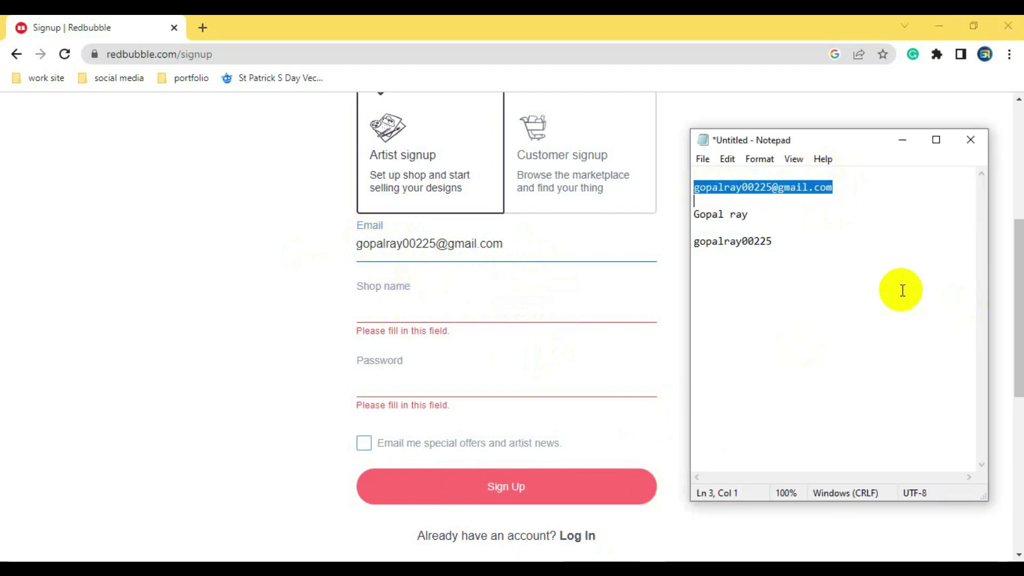
# - Fill Shop name with the saved username suggestion
pyautogui.click(382, 314)
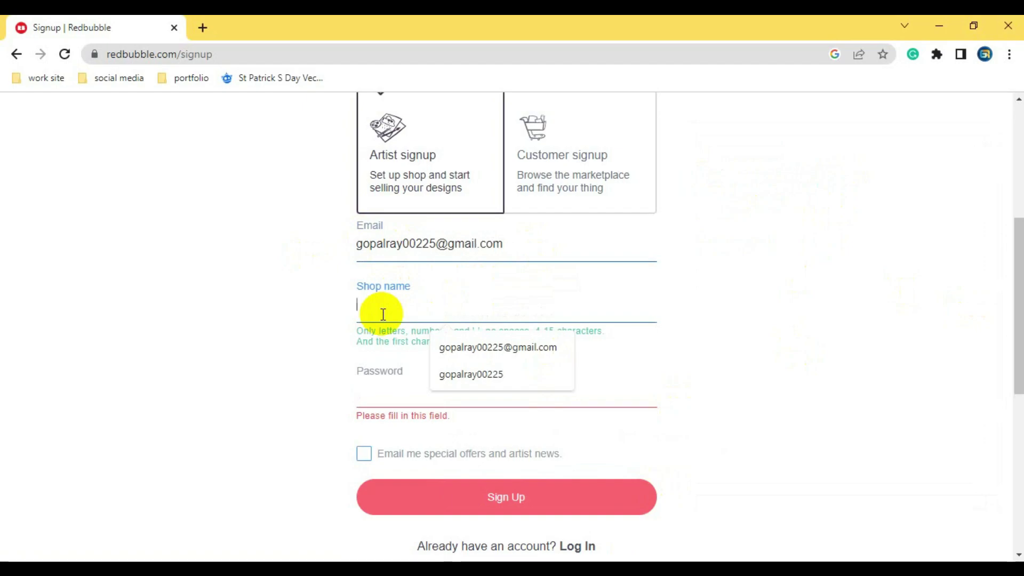
pyautogui.click(458, 375)
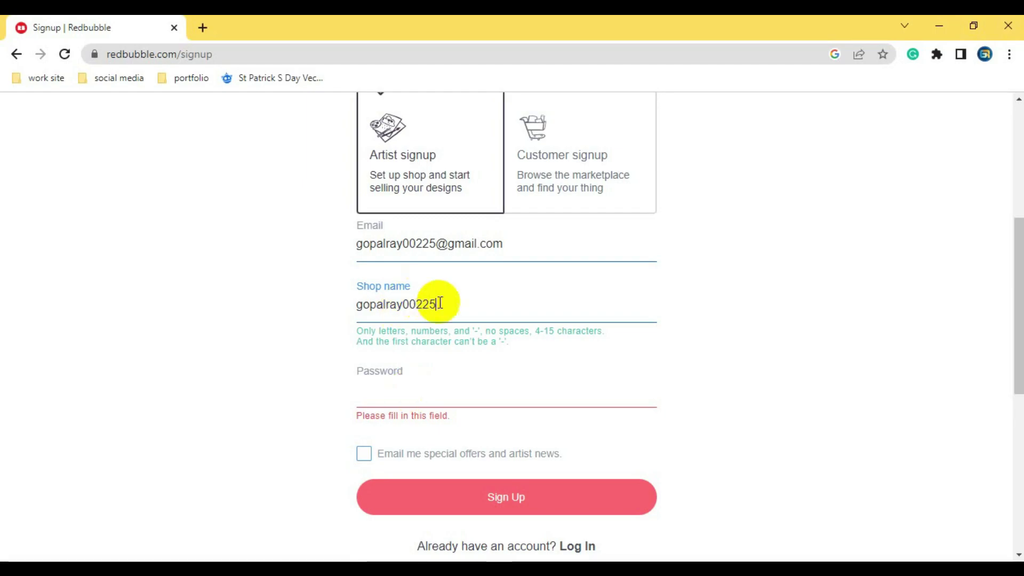
pyautogui.click(485, 302)
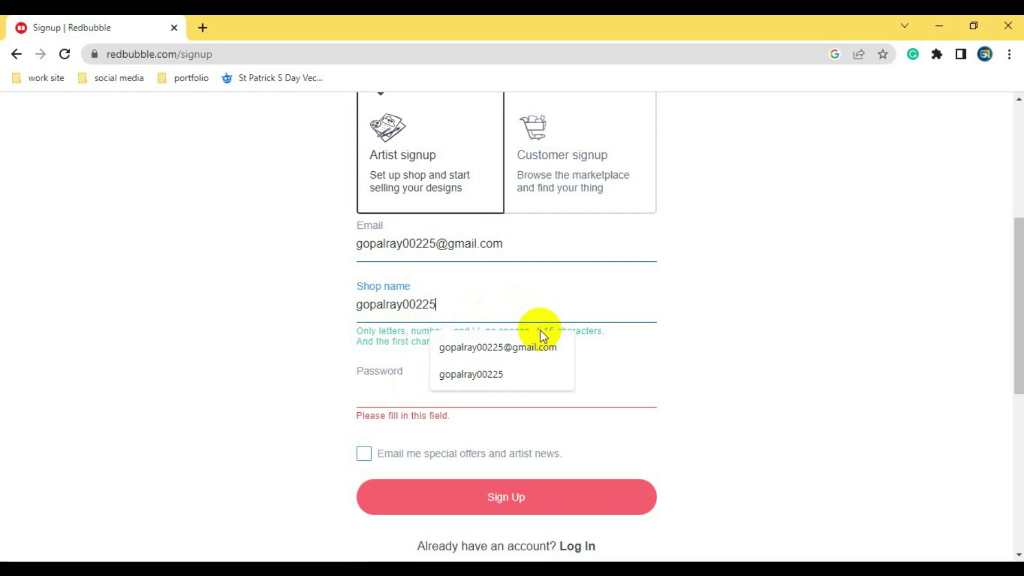
pyautogui.press('Tab')
pyautogui.click(446, 315)
pyautogui.click(640, 377)
pyautogui.click(436, 309)
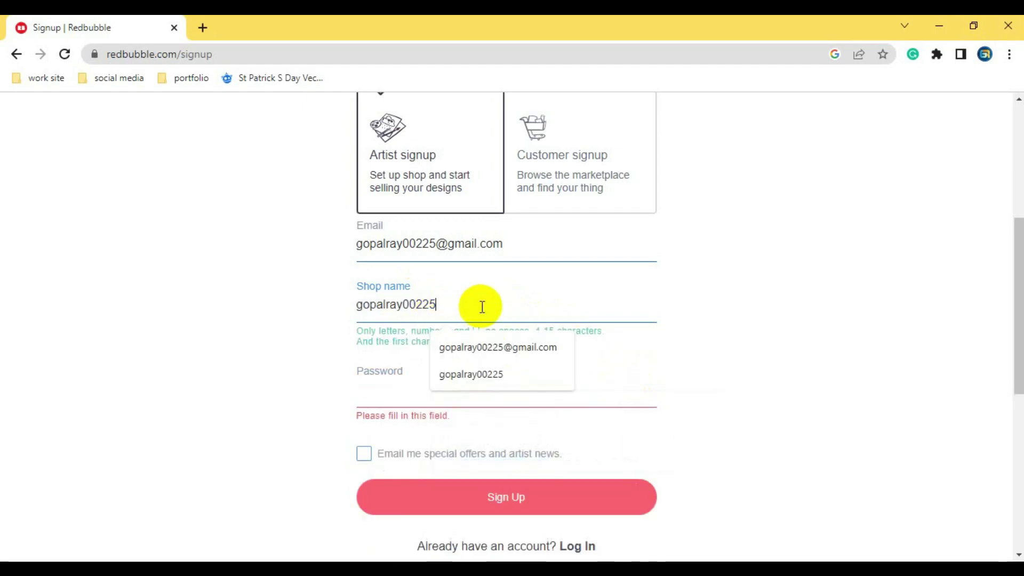
pyautogui.click(475, 373)
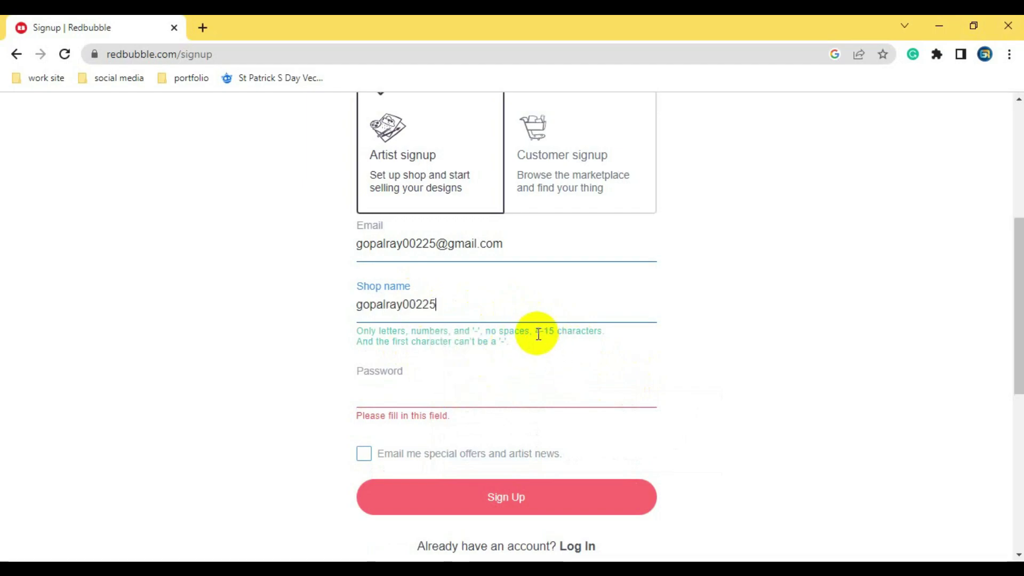
# - Enter the account password, opt in to special offers and artist news, and sign up
pyautogui.click(405, 365)
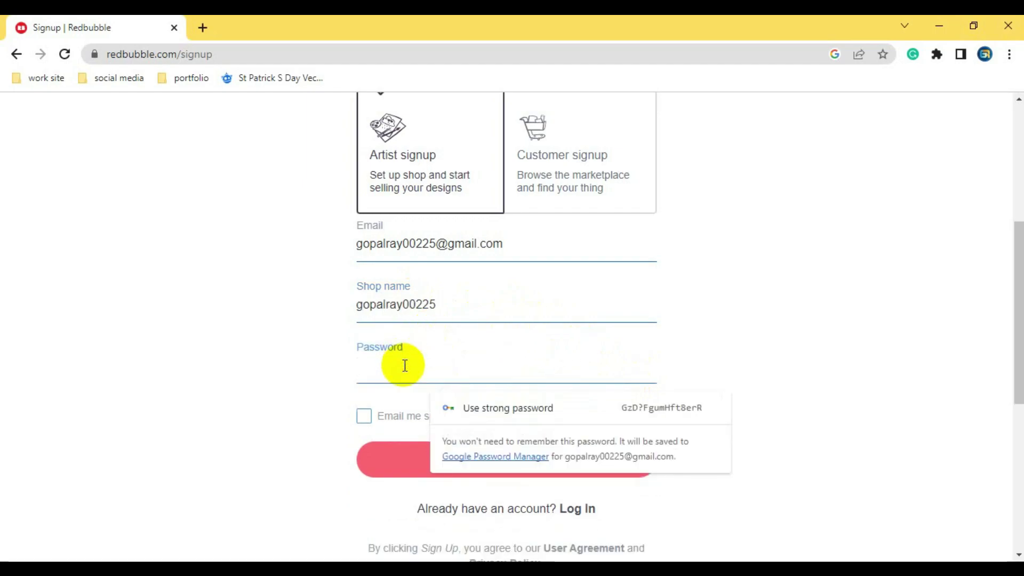
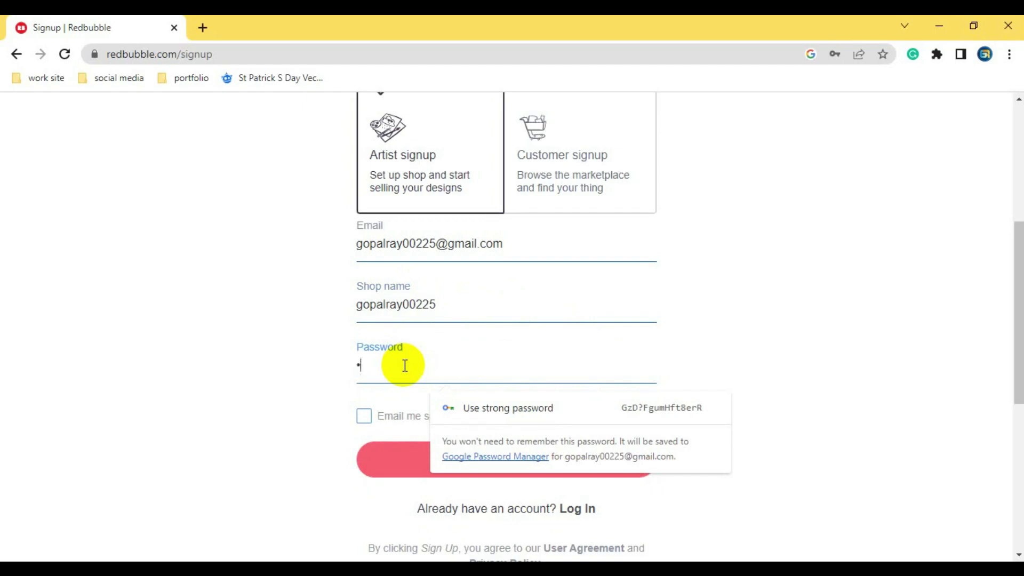
pyautogui.press('Down')
pyautogui.press('Return')
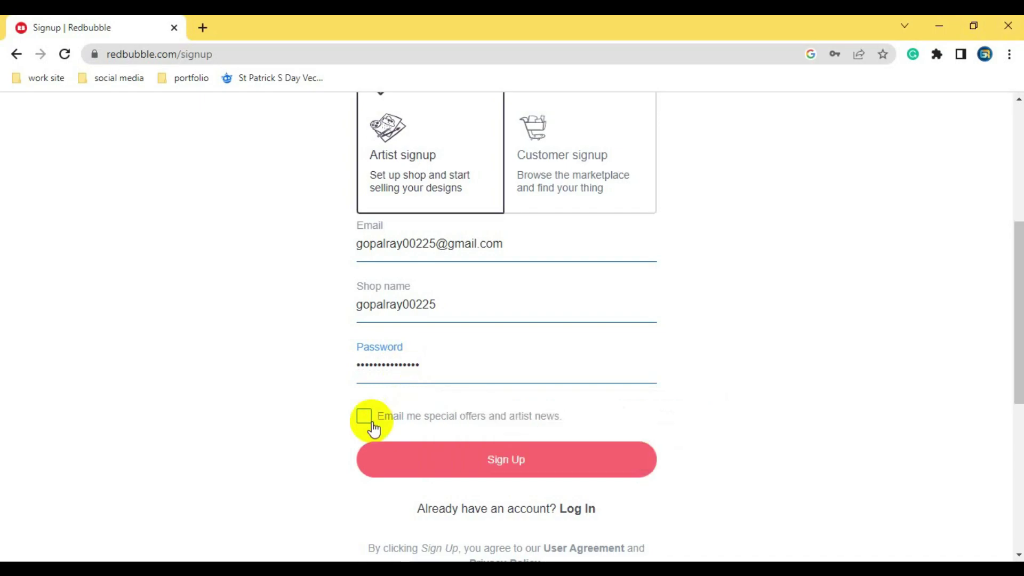
pyautogui.click(366, 418)
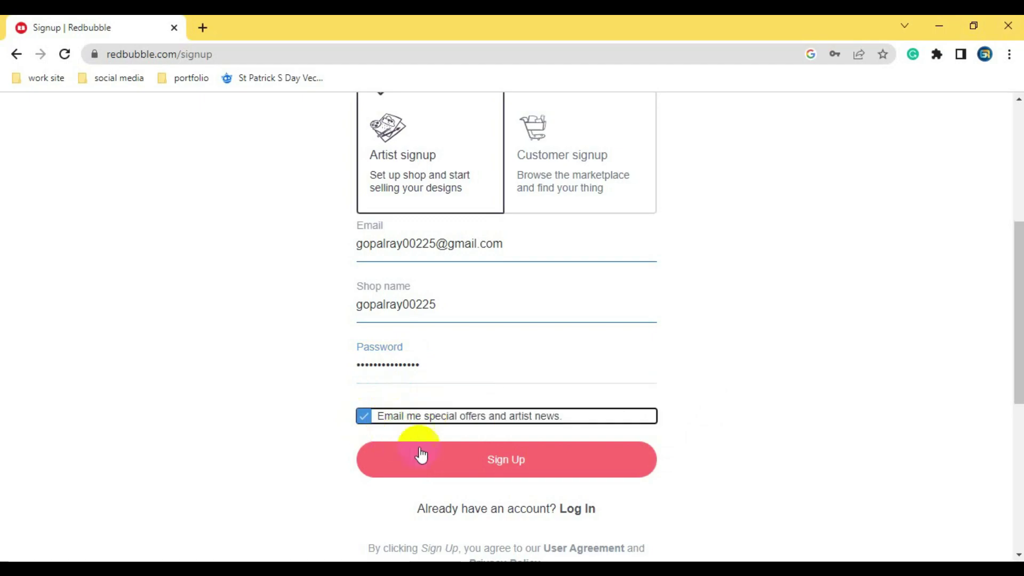
pyautogui.click(493, 458)
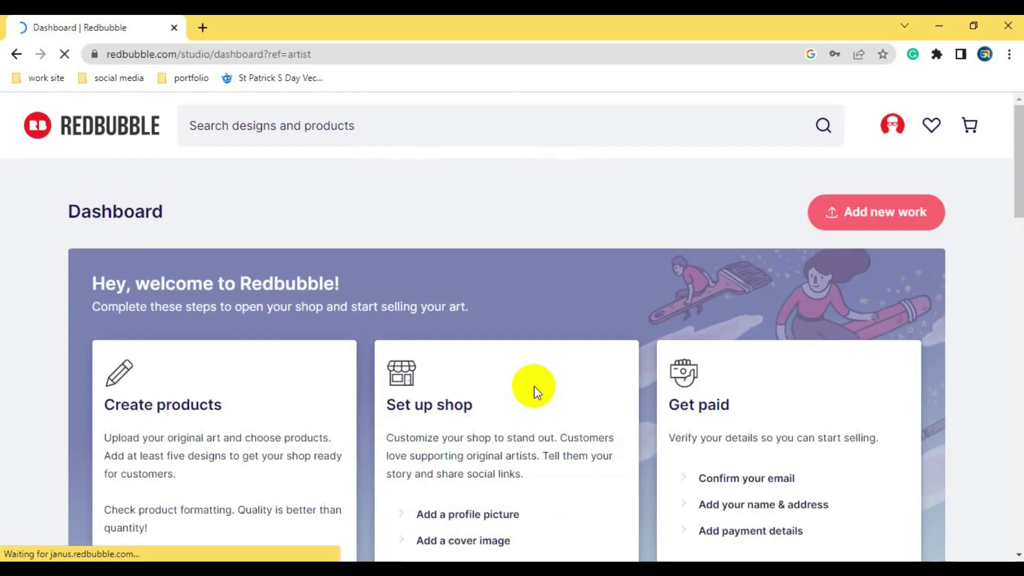
# - Save the new account password in Chrome and review the Dashboard's shop checklist
pyautogui.scroll(-3, 543, 381)
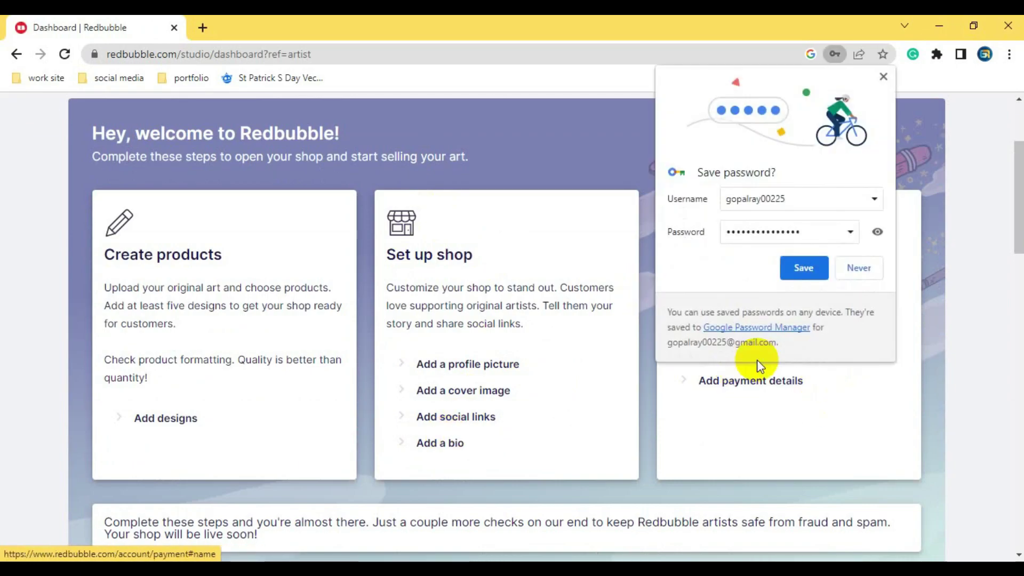
pyautogui.click(805, 269)
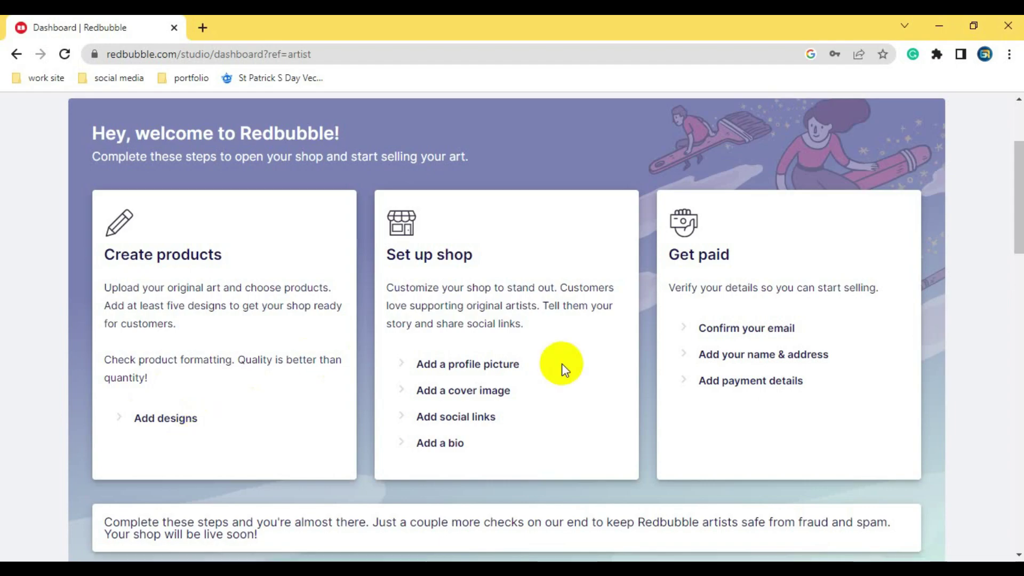
# - Upload 3-01.jpg from the Desktop as the profile avatar
pyautogui.click(725, 328)
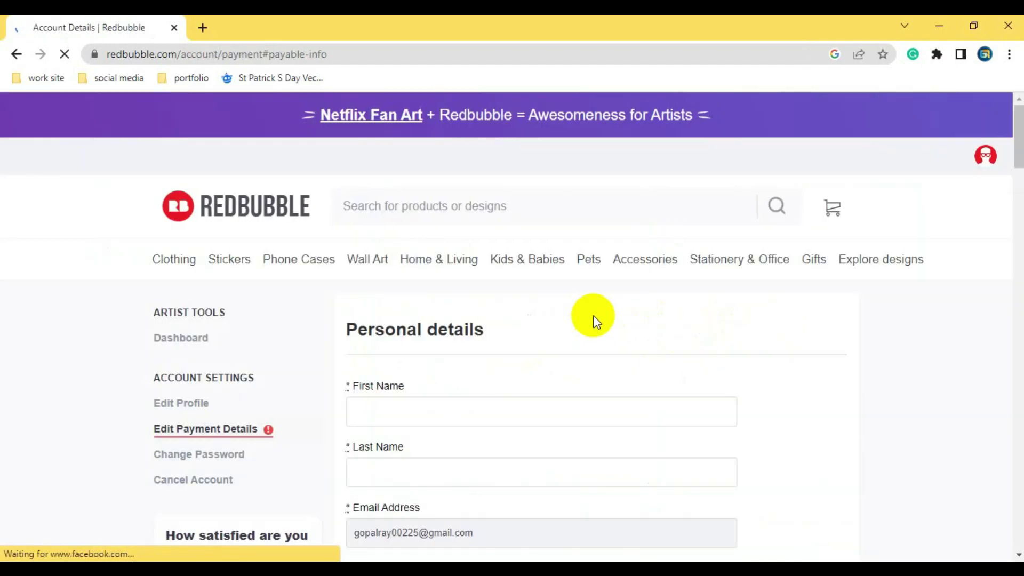
pyautogui.scroll(-3, 589, 320)
pyautogui.scroll(-1, 578, 313)
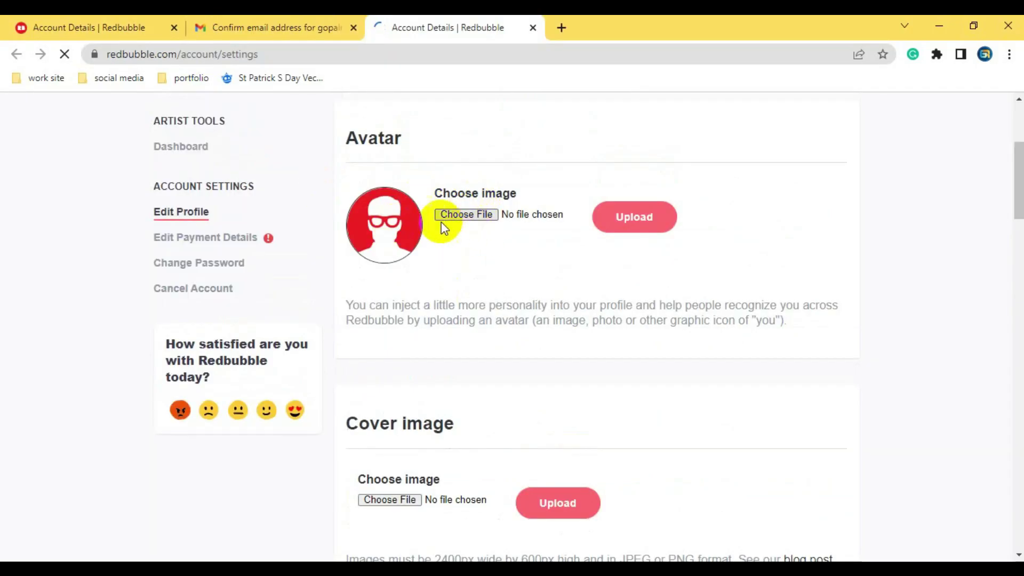
pyautogui.click(465, 218)
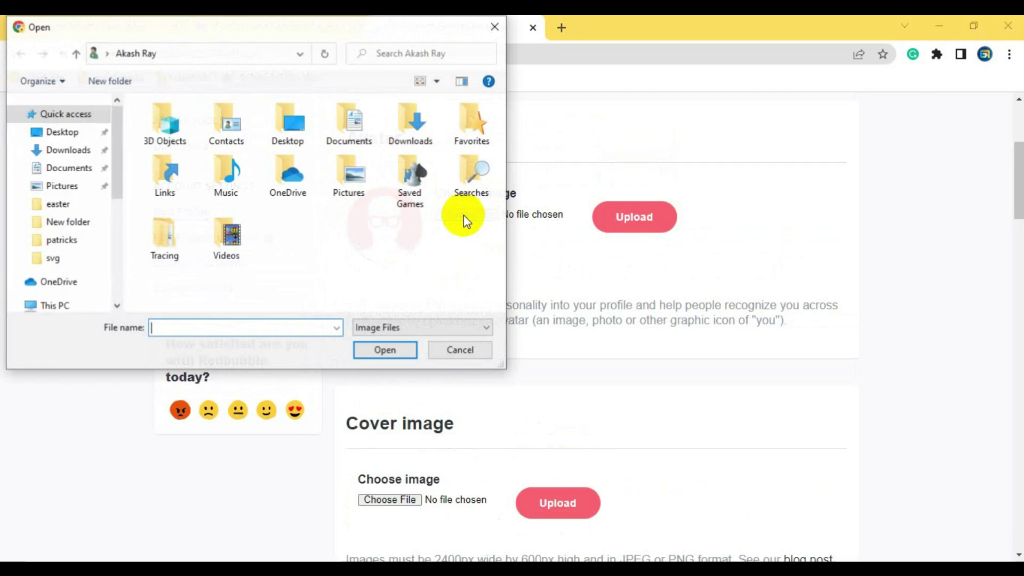
pyautogui.click(63, 132)
pyautogui.click(449, 147)
pyautogui.doubleClick(450, 151)
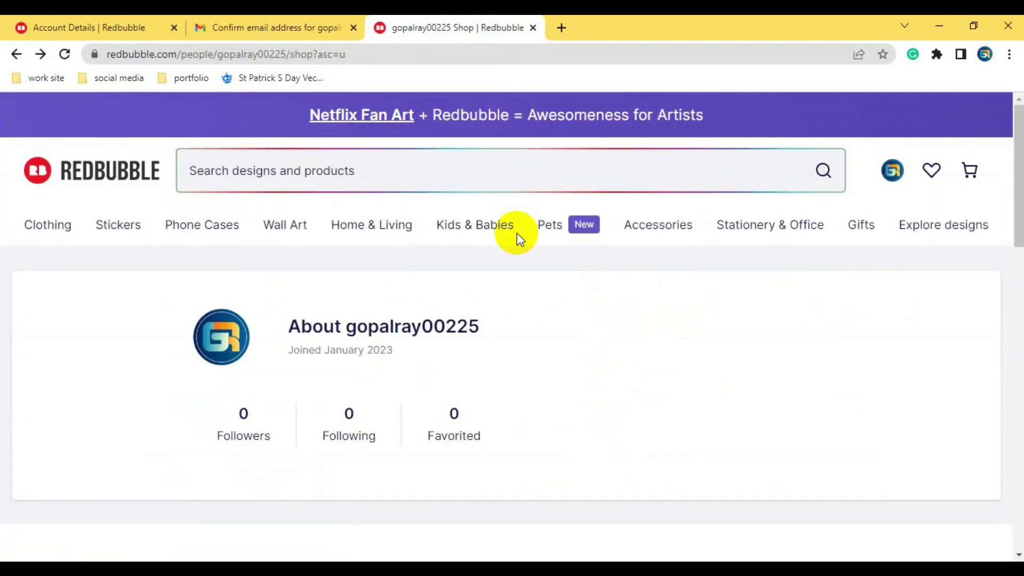
# - Go to Account Settings from the avatar menu
pyautogui.click(891, 175)
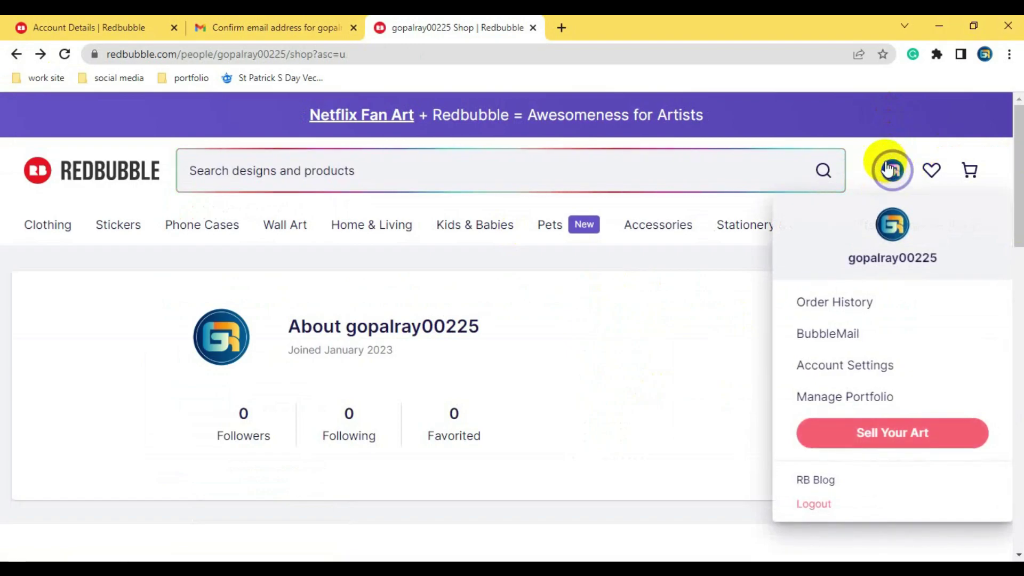
pyautogui.click(857, 368)
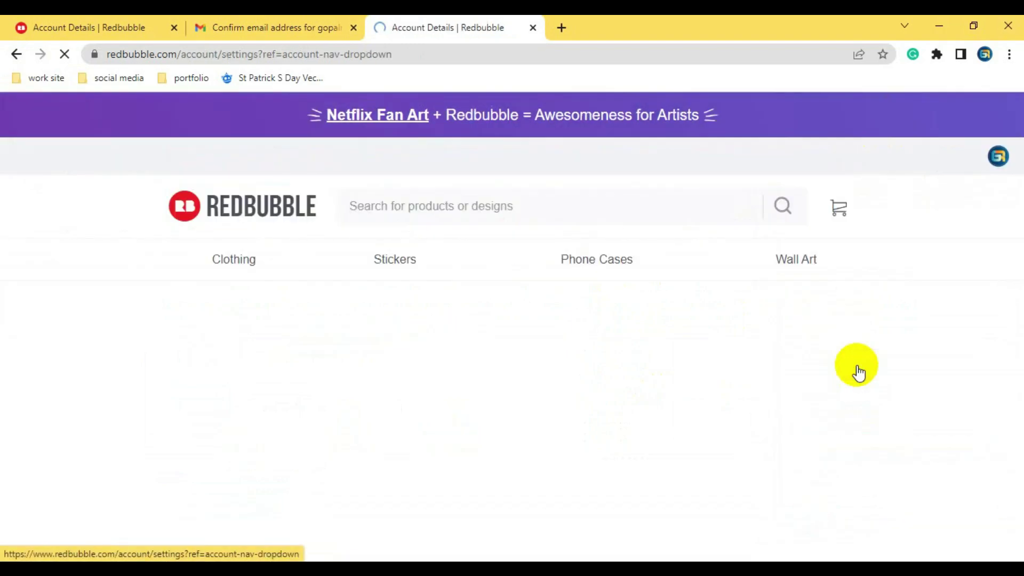
pyautogui.scroll(-4, 693, 368)
# - Highlight '2400px wide by 600px high' in the Cover image help text
pyautogui.scroll(-1, 629, 365)
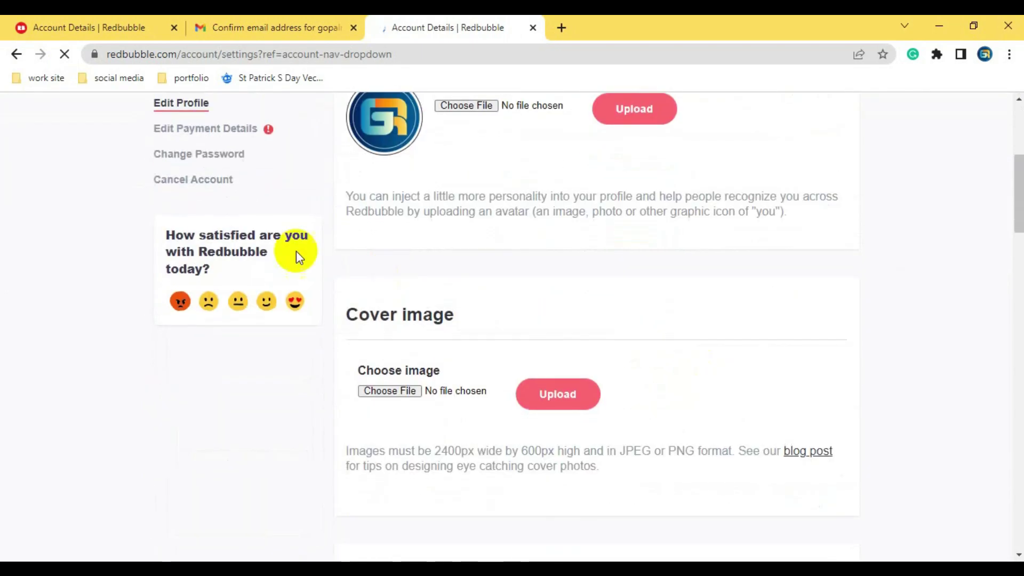
pyautogui.scroll(-1, 446, 389)
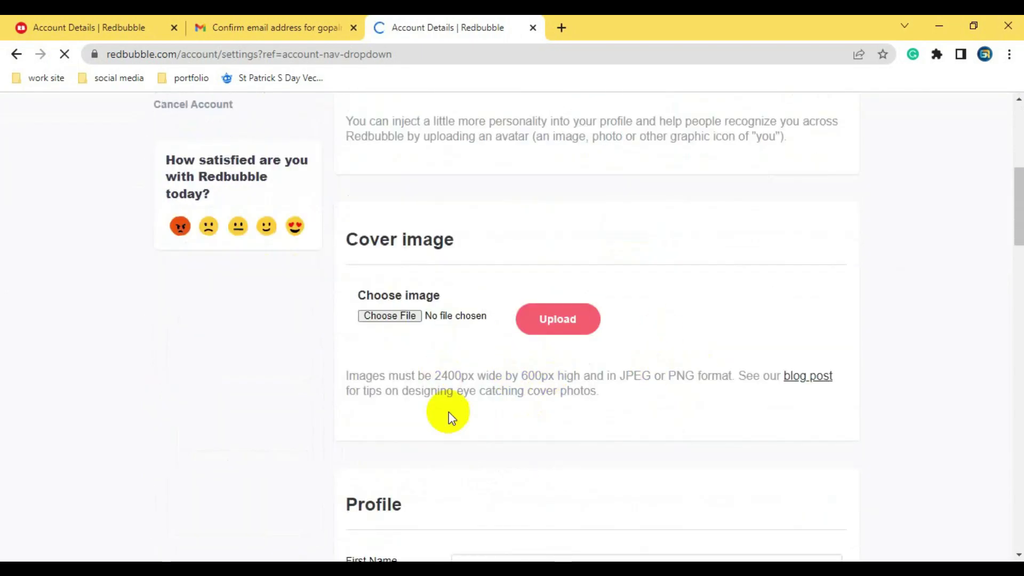
pyautogui.moveTo(434, 376); pyautogui.dragTo(584, 379)
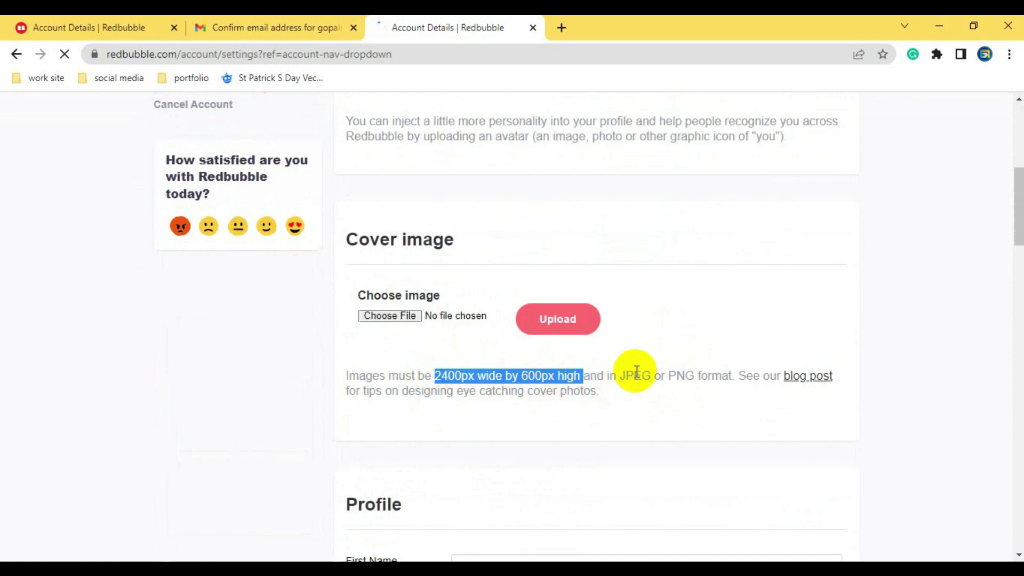
# - Autofill the profile's First Name and Last Name with the saved name
pyautogui.scroll(-4, 442, 331)
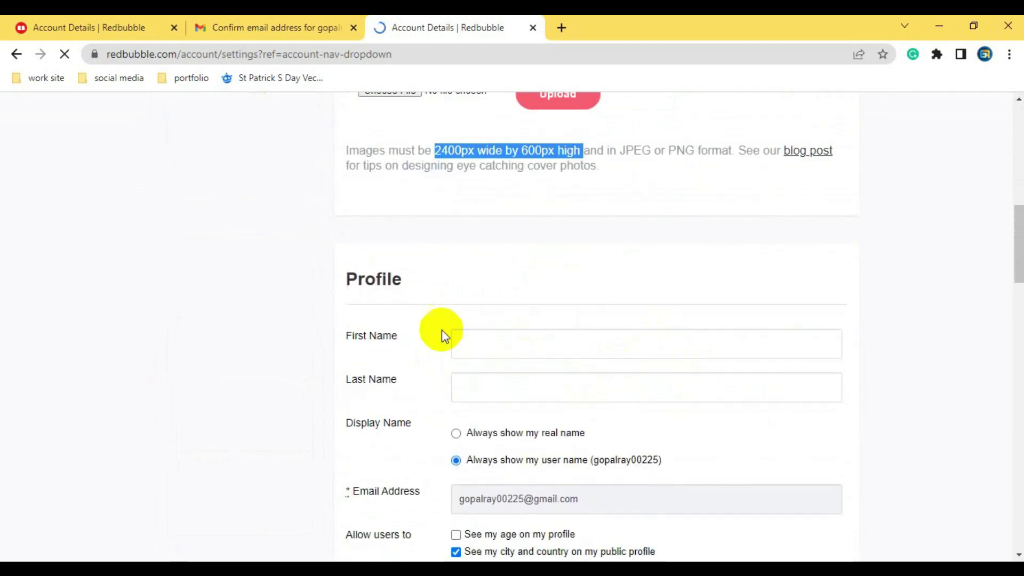
pyautogui.click(485, 347)
pyautogui.click(563, 380)
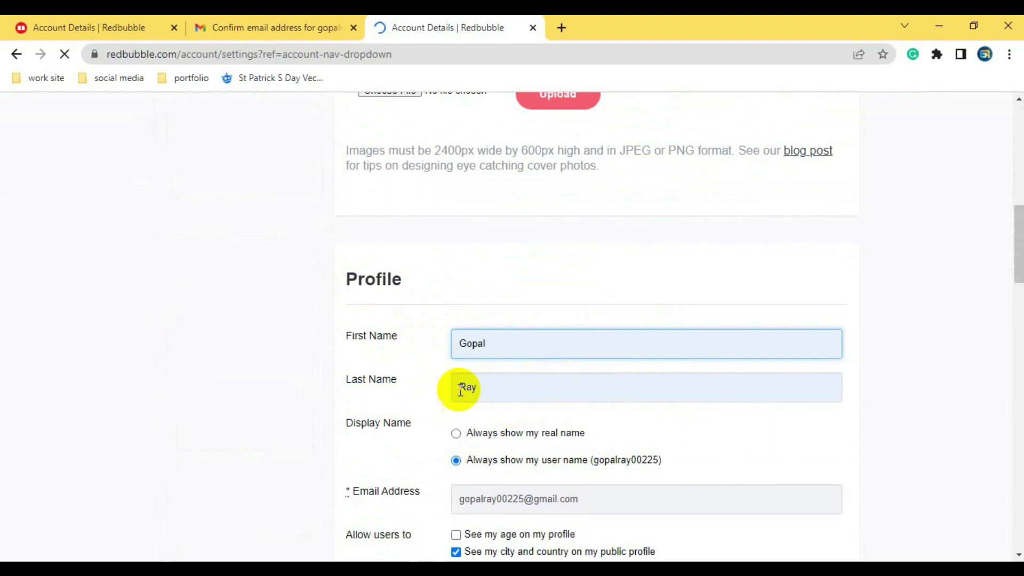
pyautogui.click(495, 380)
pyautogui.click(496, 343)
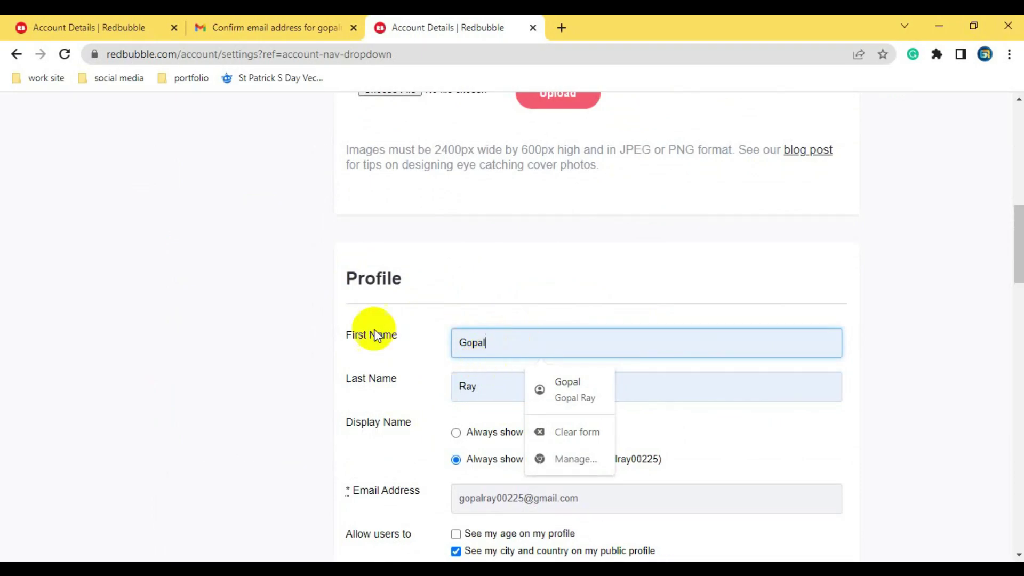
pyautogui.click(507, 388)
# - Keep Display Name showing the user name, then move into the Bio field
pyautogui.scroll(-1, 457, 394)
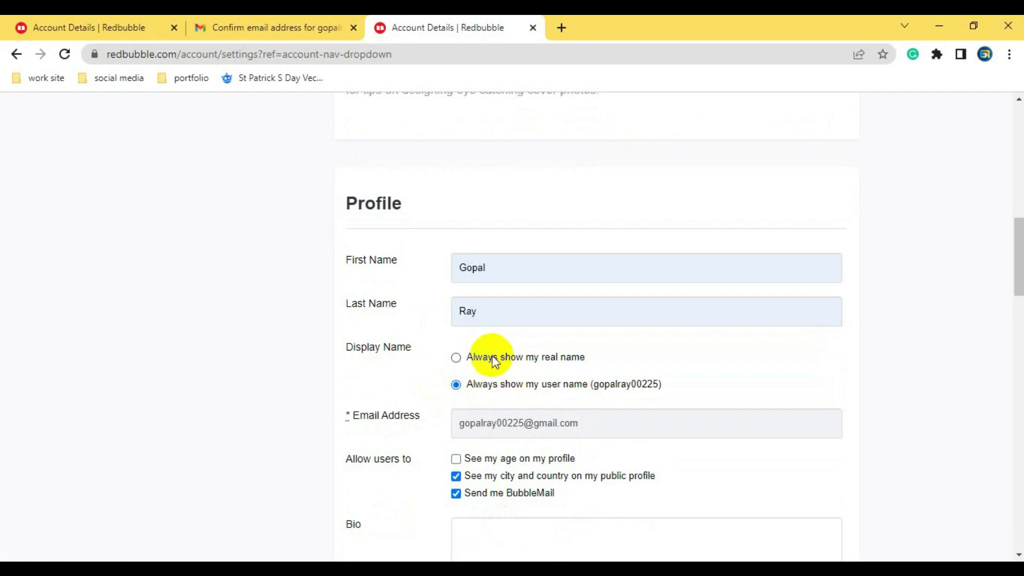
pyautogui.click(470, 356)
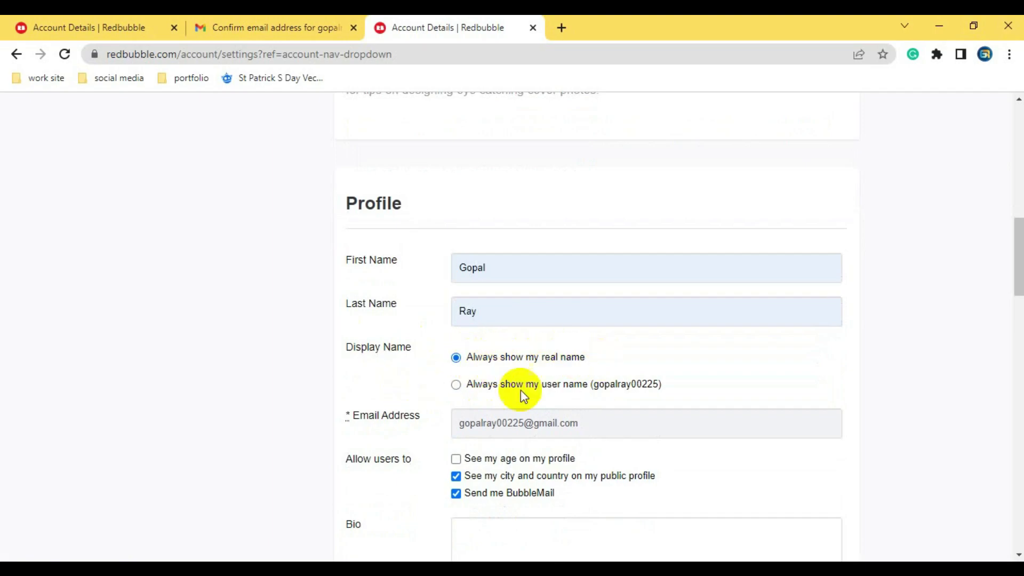
pyautogui.click(484, 385)
pyautogui.scroll(-3, 469, 341)
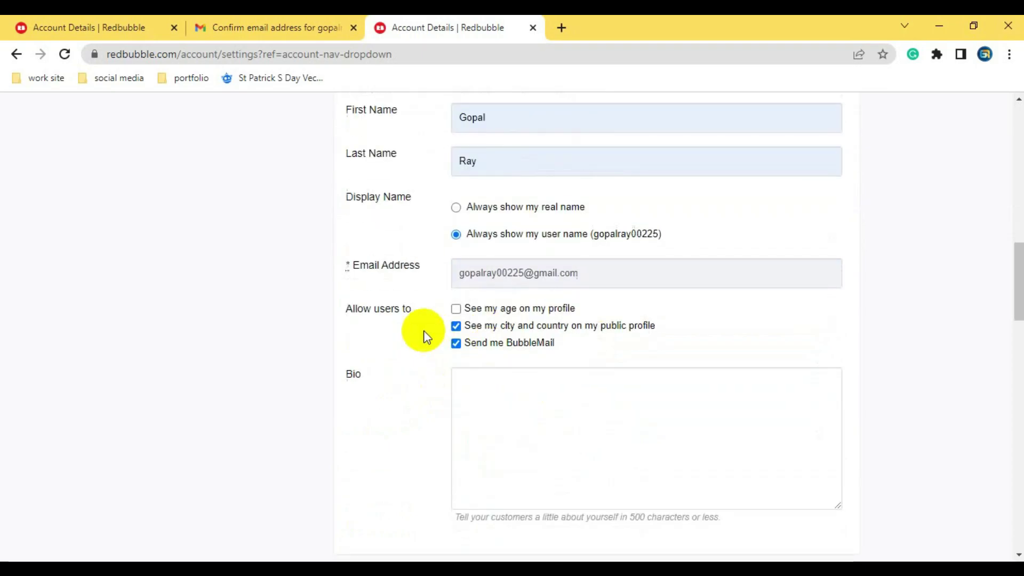
pyautogui.scroll(-1, 480, 331)
pyautogui.click(515, 307)
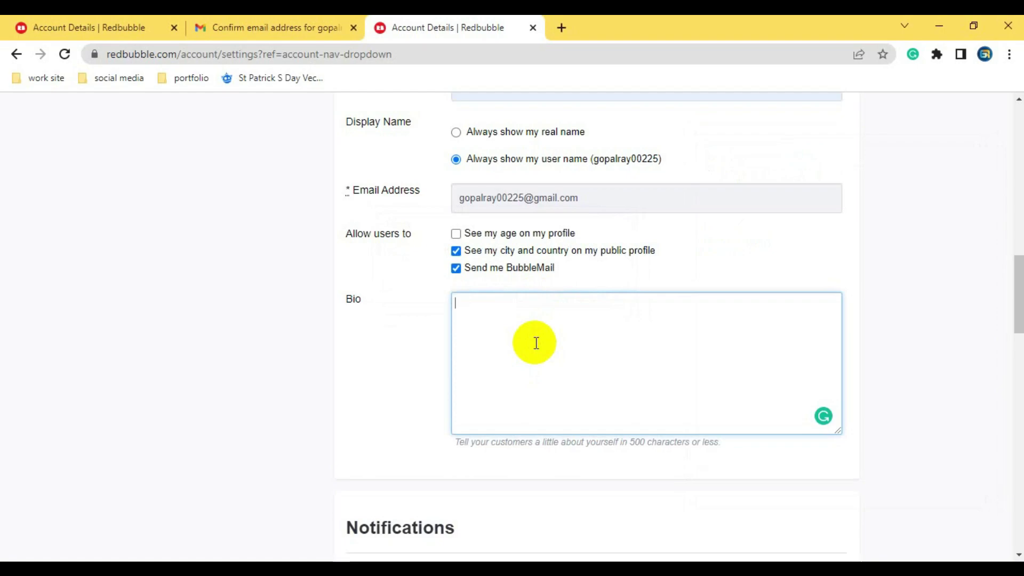
# - Select the full profile web address in the Copyright URL field
pyautogui.scroll(-1, 491, 334)
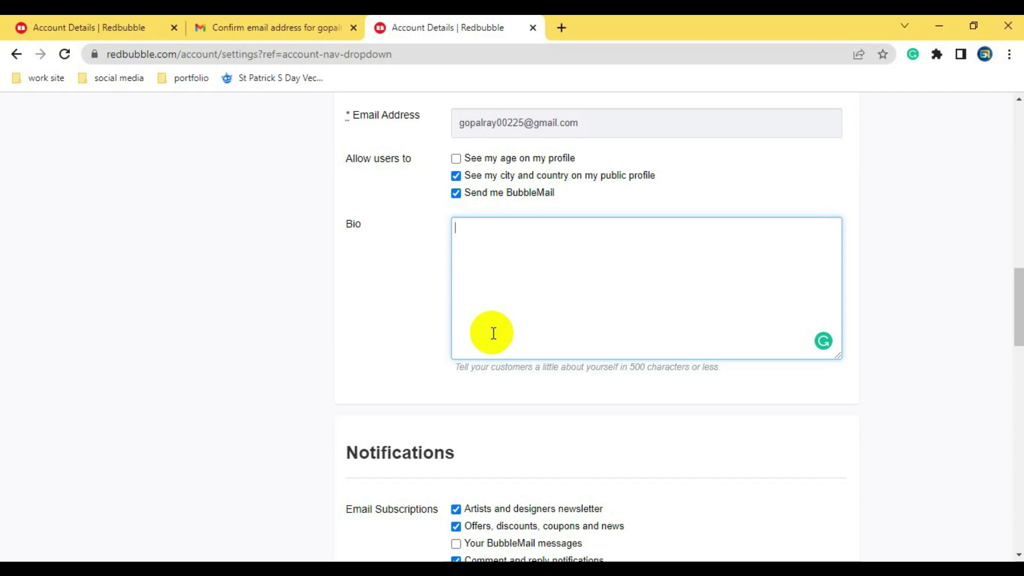
pyautogui.scroll(-4, 603, 283)
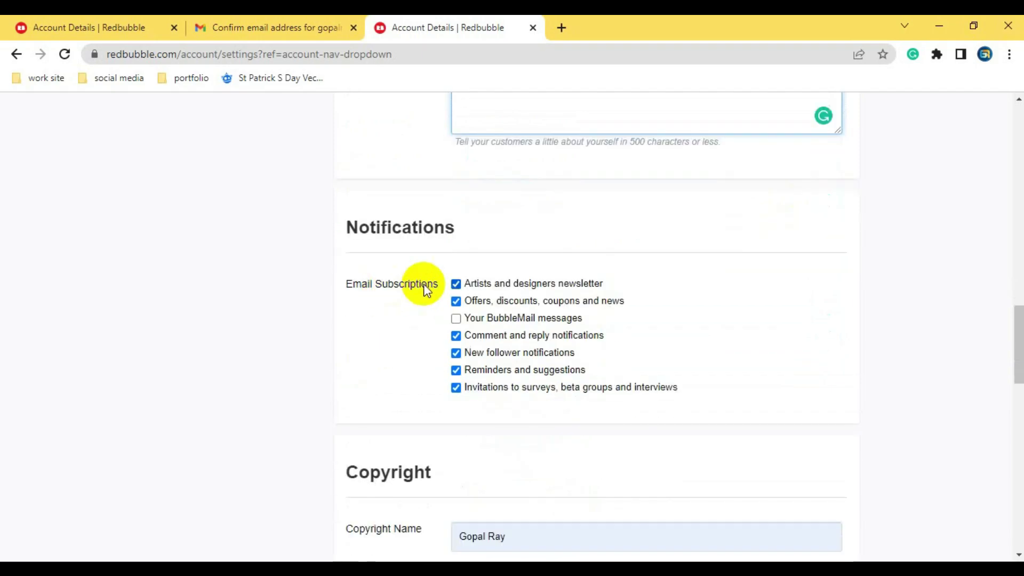
pyautogui.scroll(-5, 426, 269)
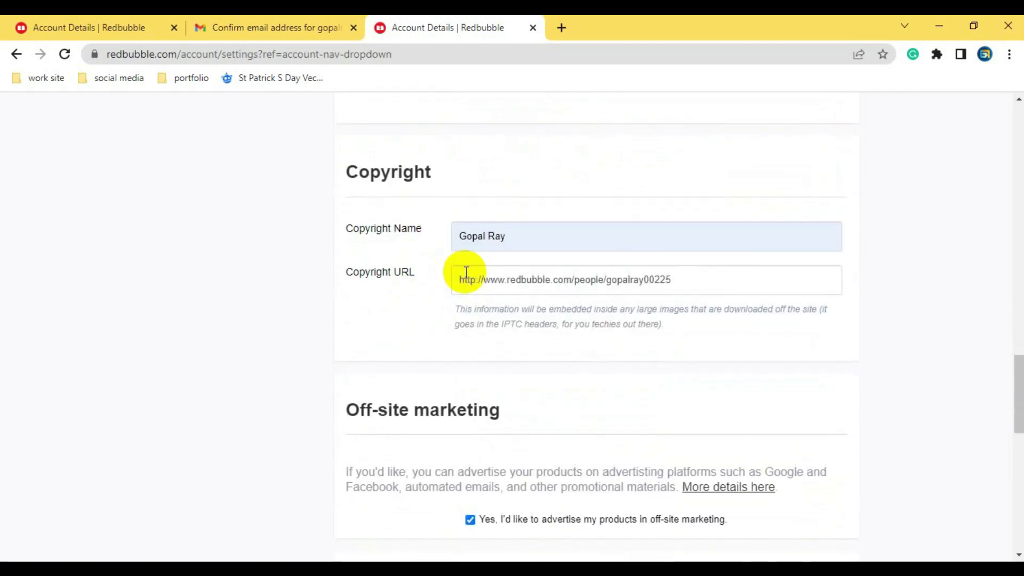
pyautogui.click(694, 279)
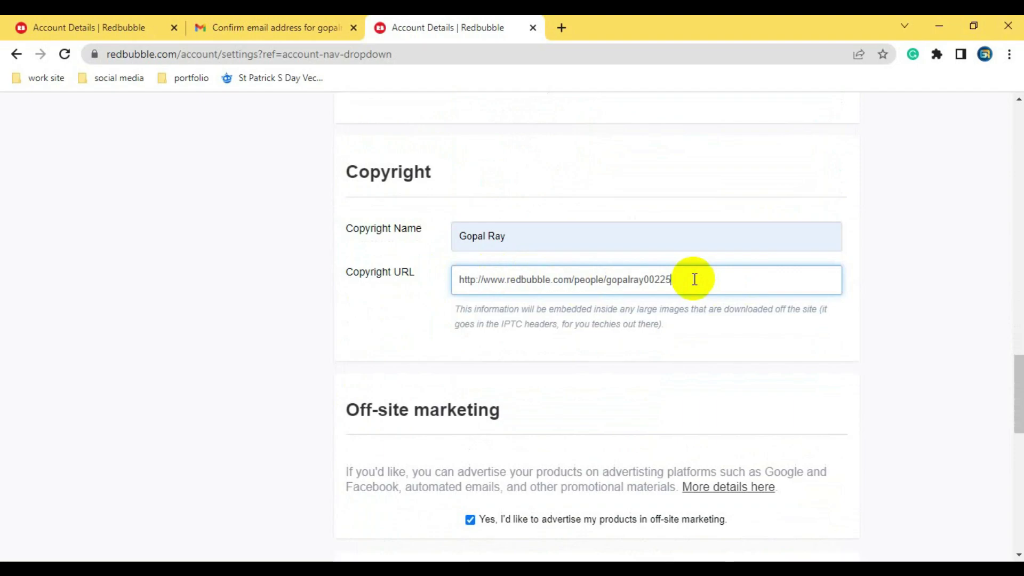
pyautogui.moveTo(693, 279); pyautogui.dragTo(434, 271)
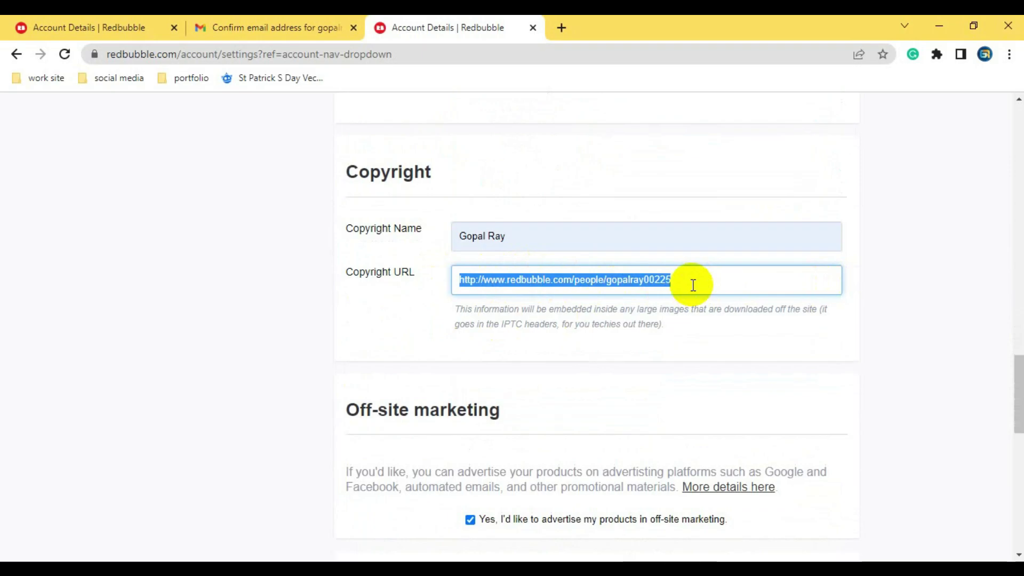
pyautogui.scroll(-4, 662, 299)
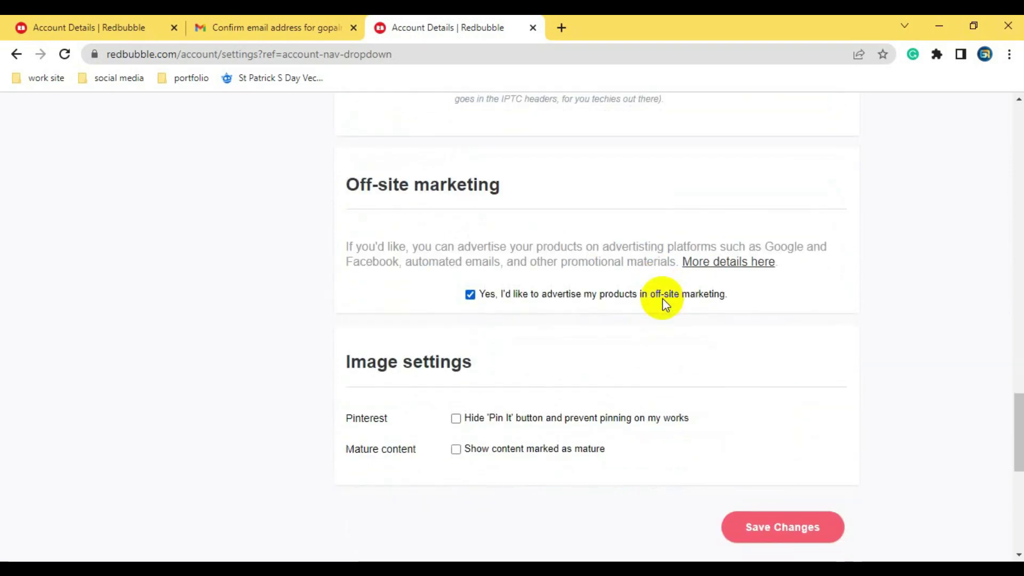
pyautogui.scroll(-3, 662, 297)
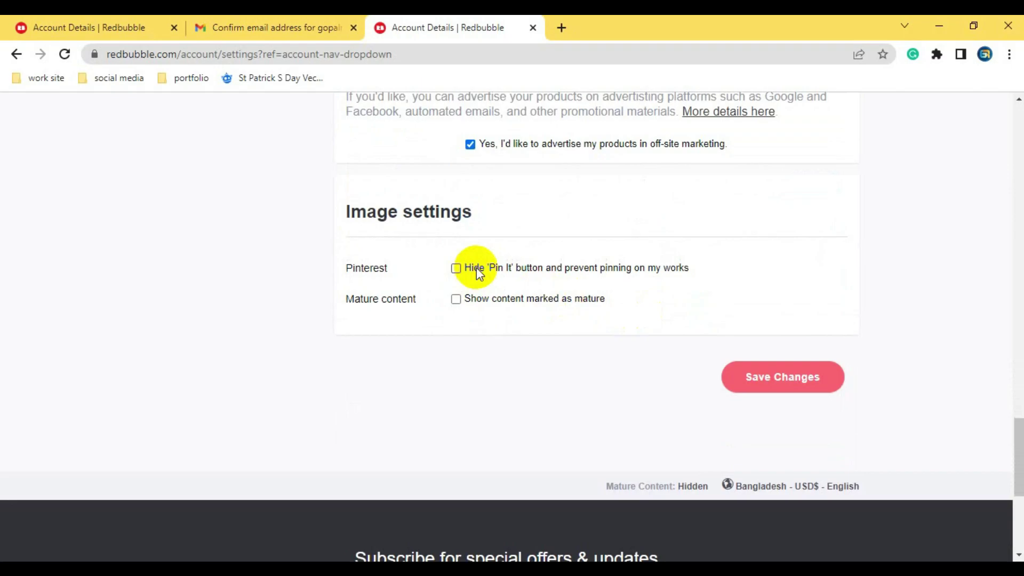
pyautogui.scroll(1, 618, 360)
pyautogui.scroll(13, 619, 360)
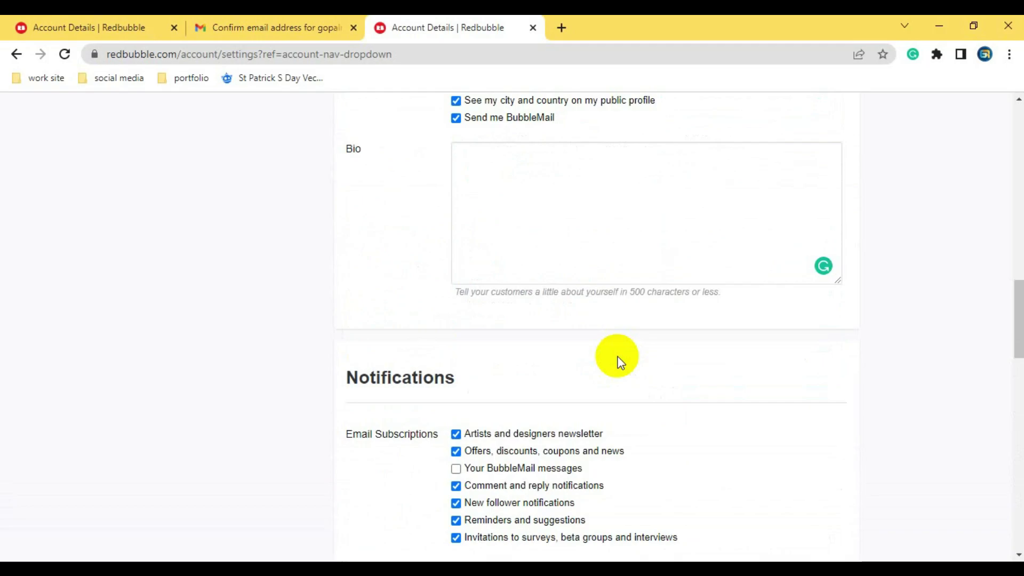
pyautogui.scroll(10, 620, 362)
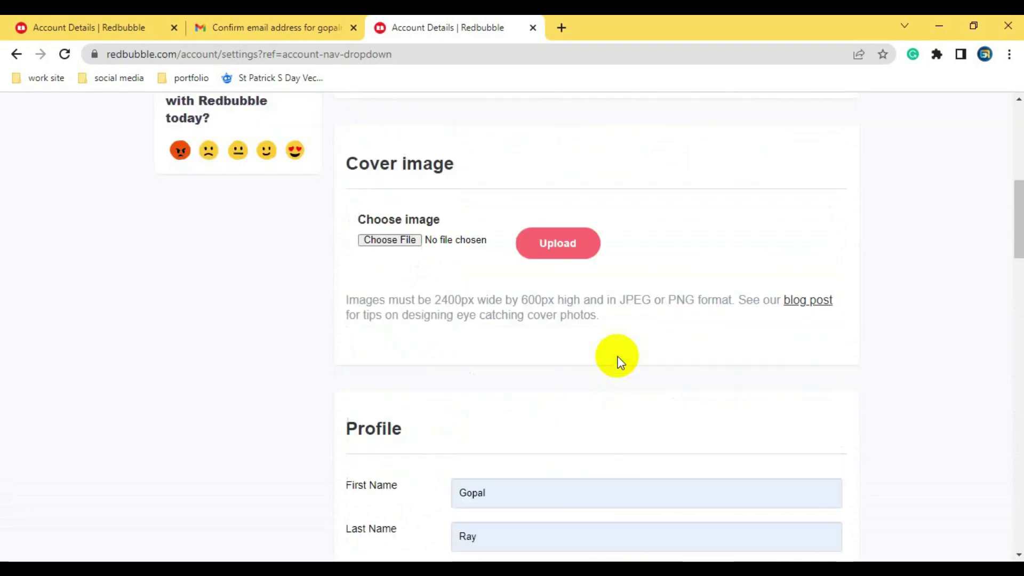
pyautogui.scroll(7, 618, 360)
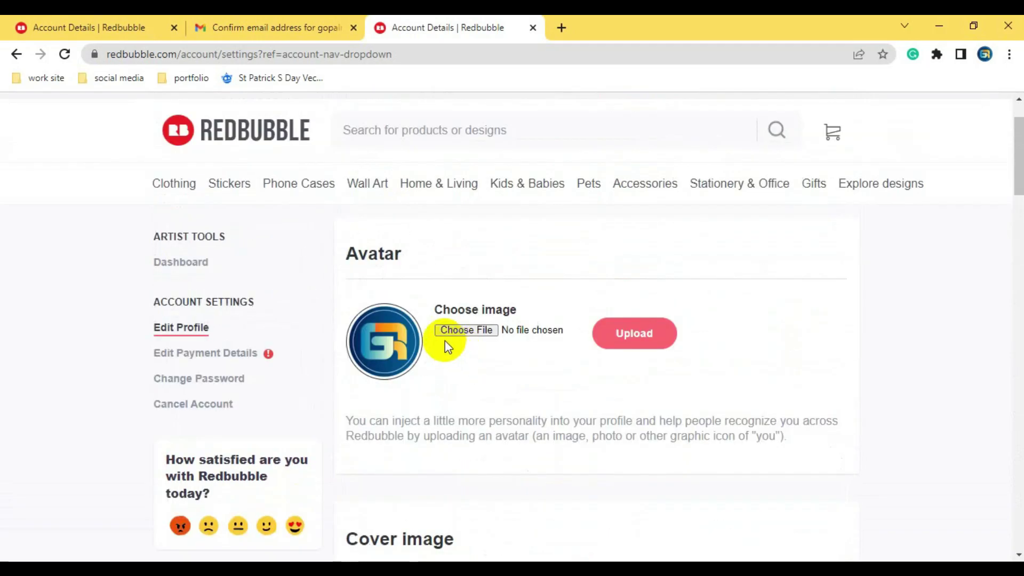
pyautogui.scroll(-10, 446, 366)
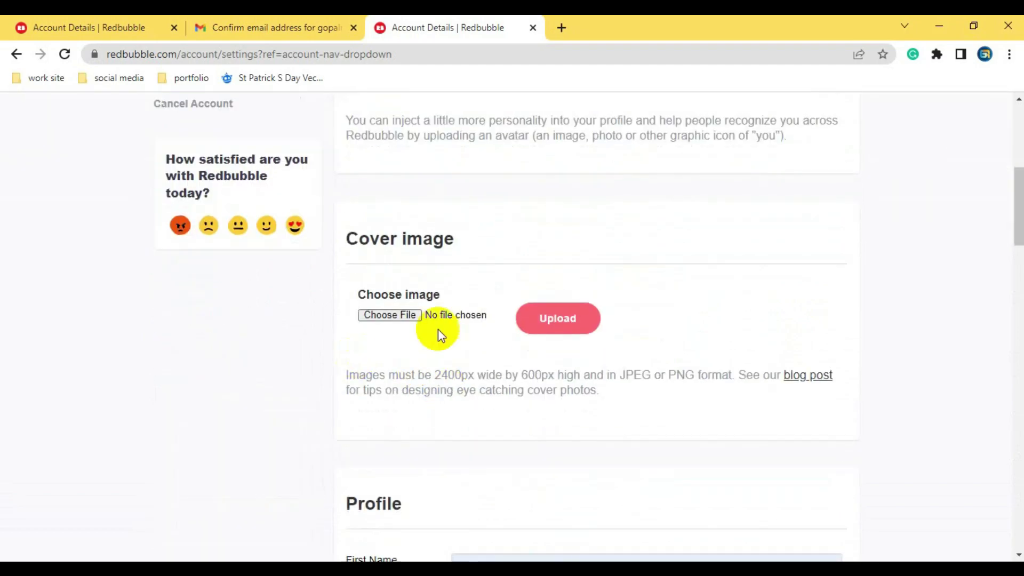
pyautogui.scroll(-2, 357, 196)
pyautogui.scroll(-5, 405, 251)
pyautogui.scroll(-2, 480, 192)
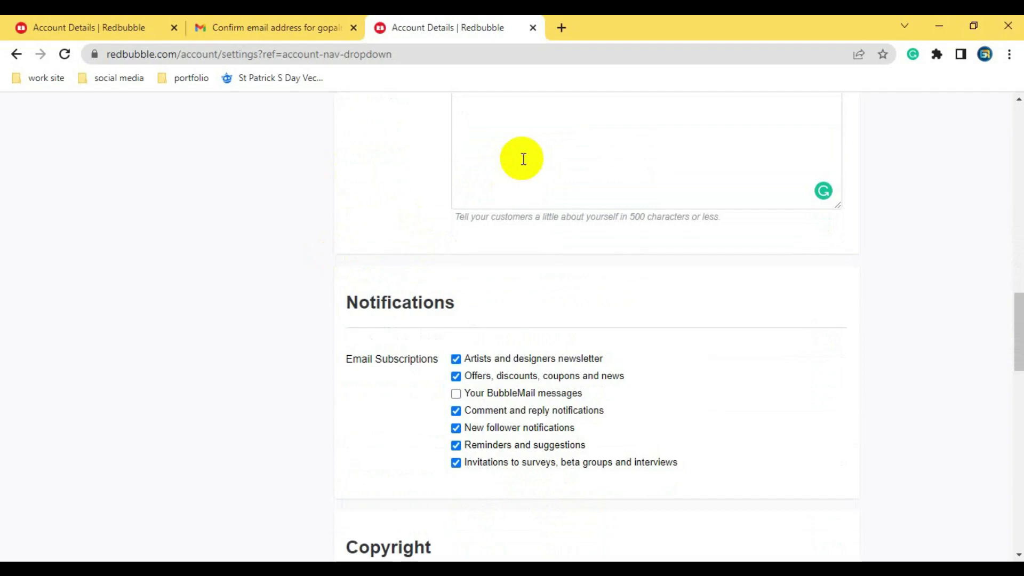
pyautogui.scroll(20, 574, 337)
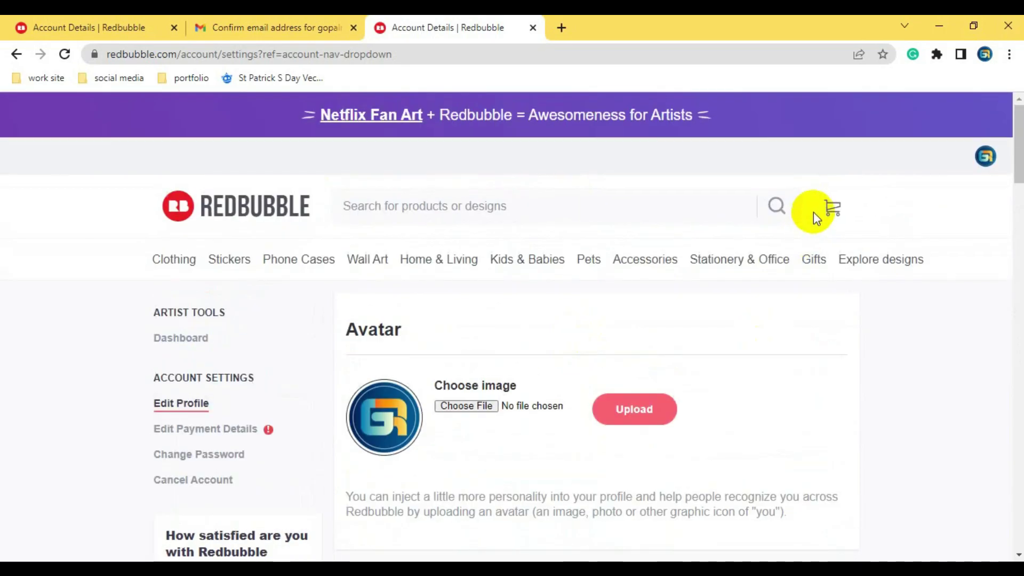
# - Open Dashboard under Artist Tools and scroll to the Create products, Set up shop and Get paid cards
pyautogui.click(193, 339)
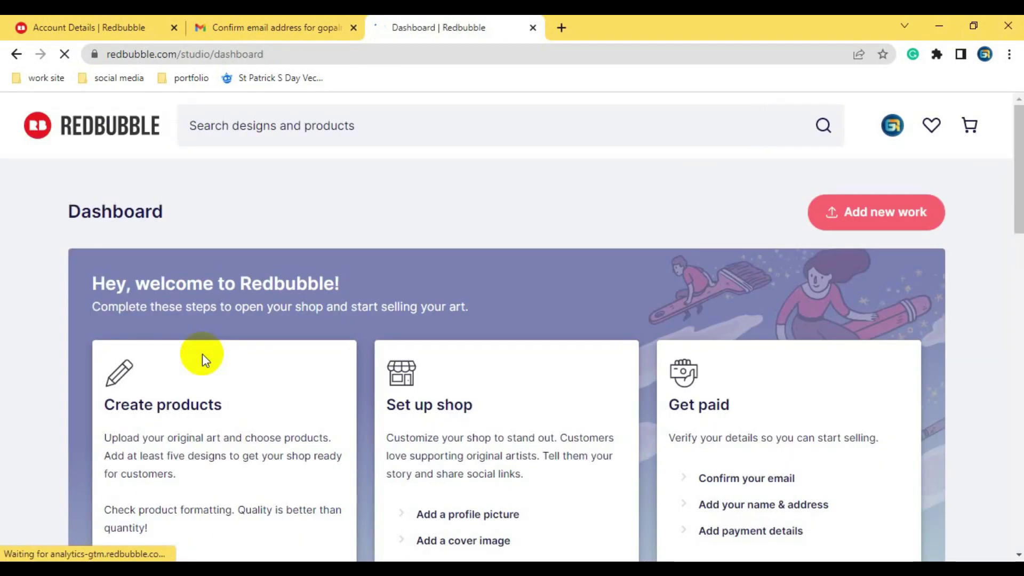
pyautogui.scroll(-4, 314, 342)
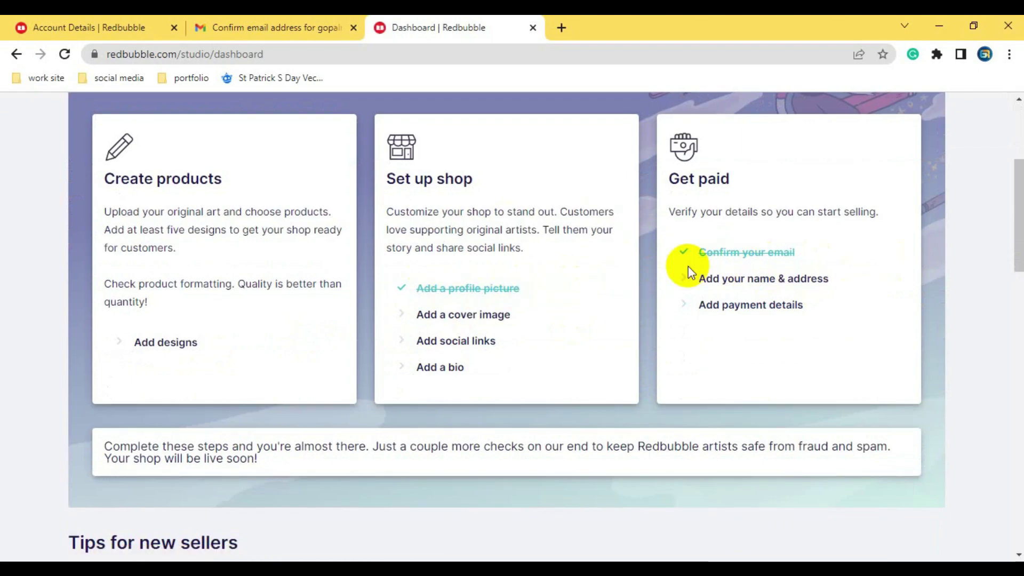
# - Open Add social links and step through the Facebook, Twitter and Instagram link fields
pyautogui.click(462, 348)
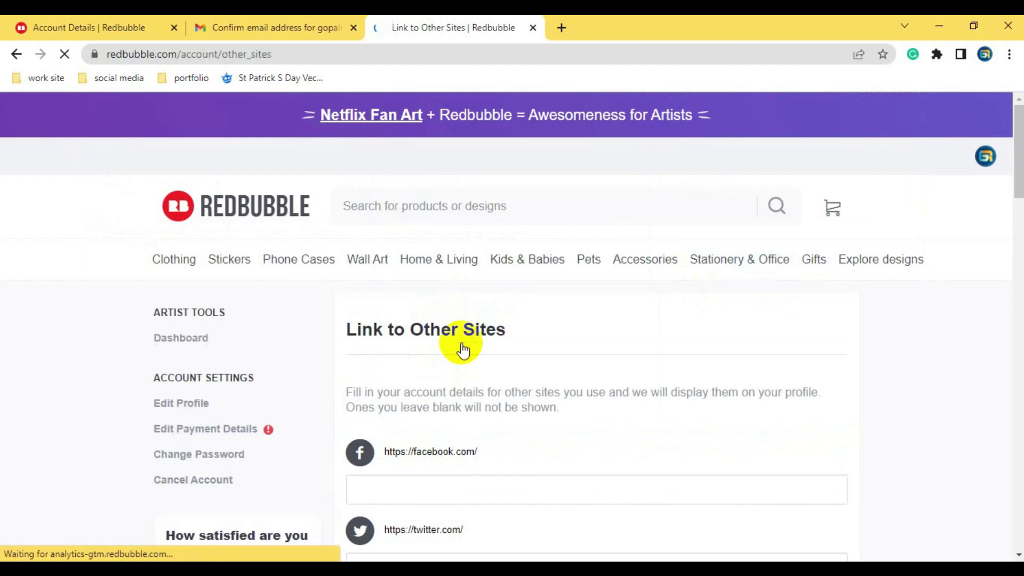
pyautogui.scroll(-3, 463, 349)
pyautogui.click(464, 350)
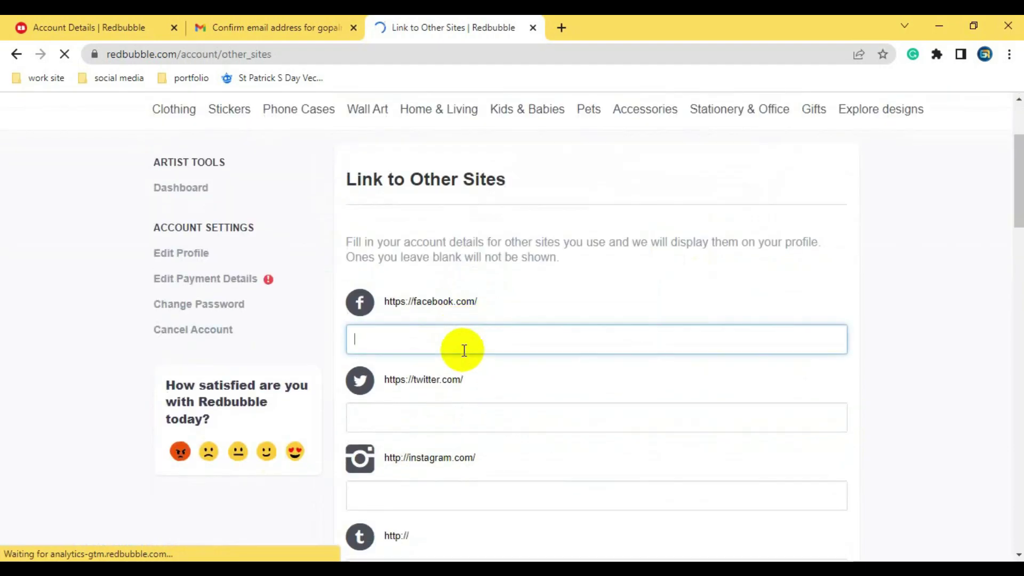
pyautogui.click(470, 418)
pyautogui.click(481, 491)
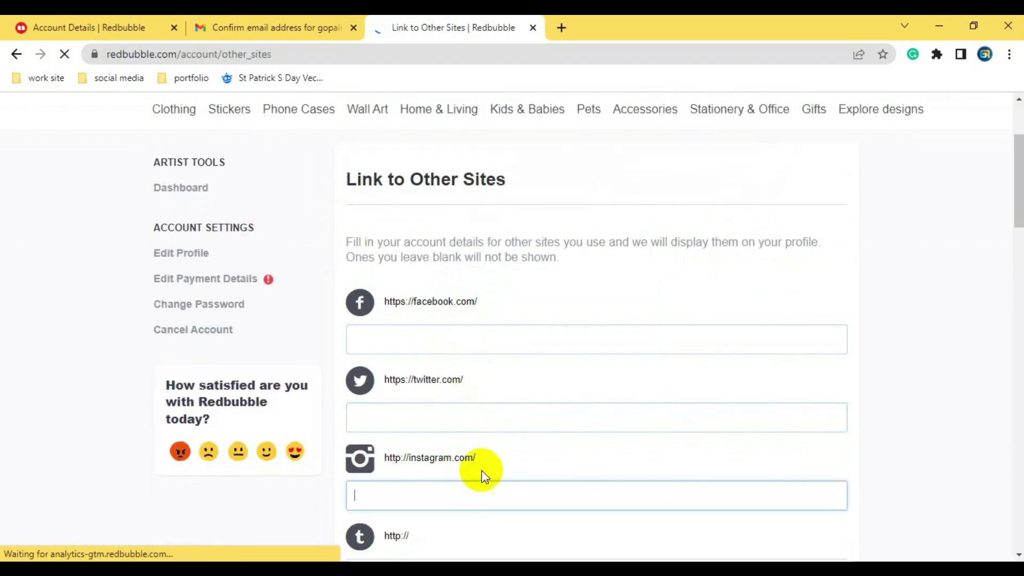
# - Continue down the form to the Dribbble and Pinterest link fields
pyautogui.scroll(-3, 483, 463)
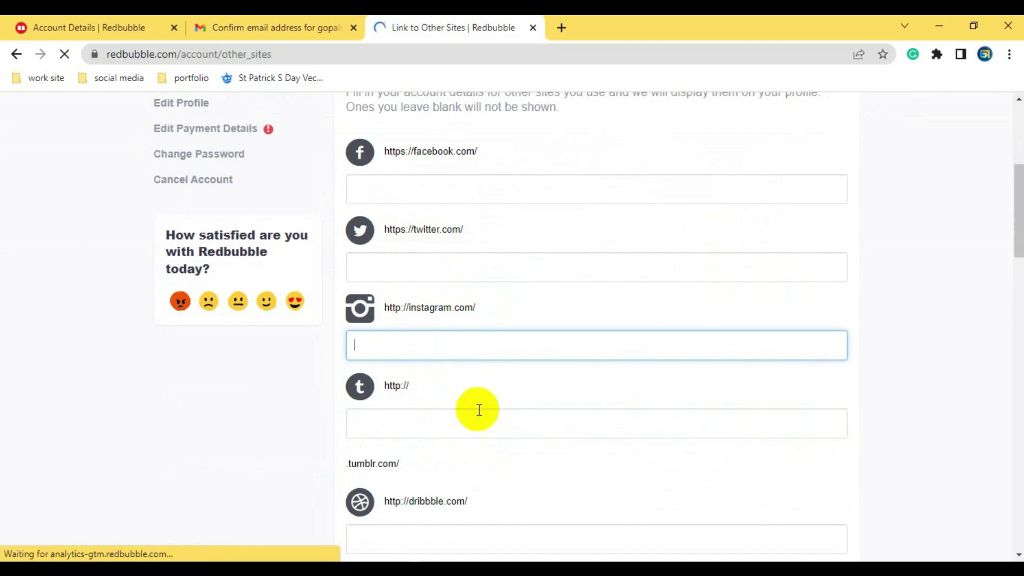
pyautogui.scroll(-3, 478, 410)
pyautogui.click(436, 392)
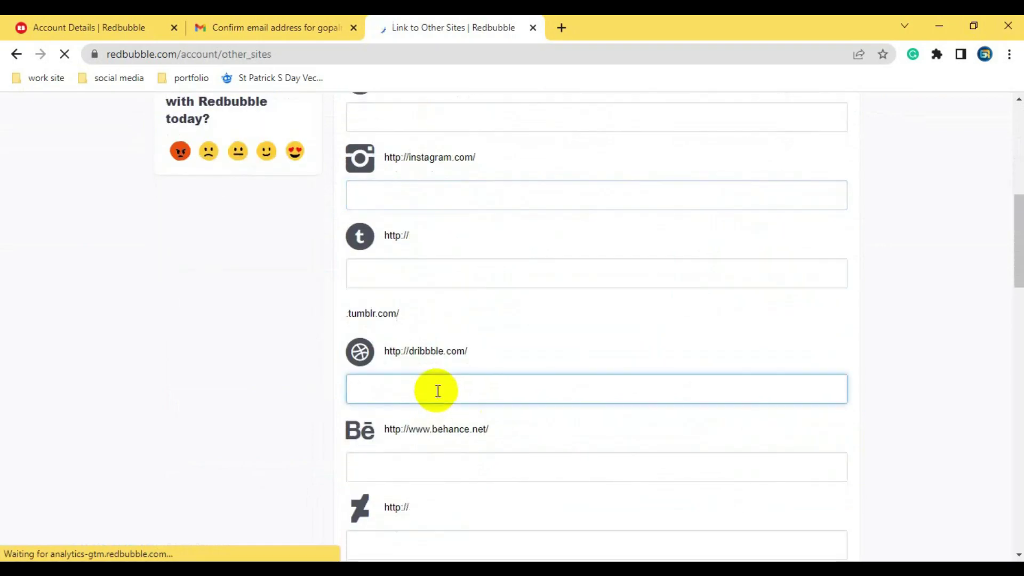
pyautogui.scroll(-3, 437, 390)
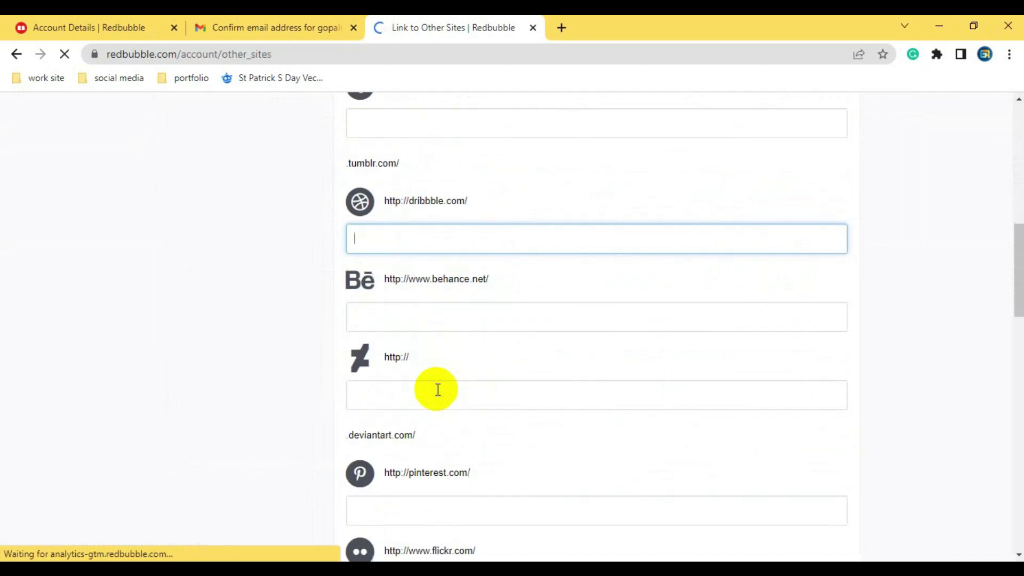
pyautogui.scroll(-3, 436, 389)
pyautogui.click(452, 359)
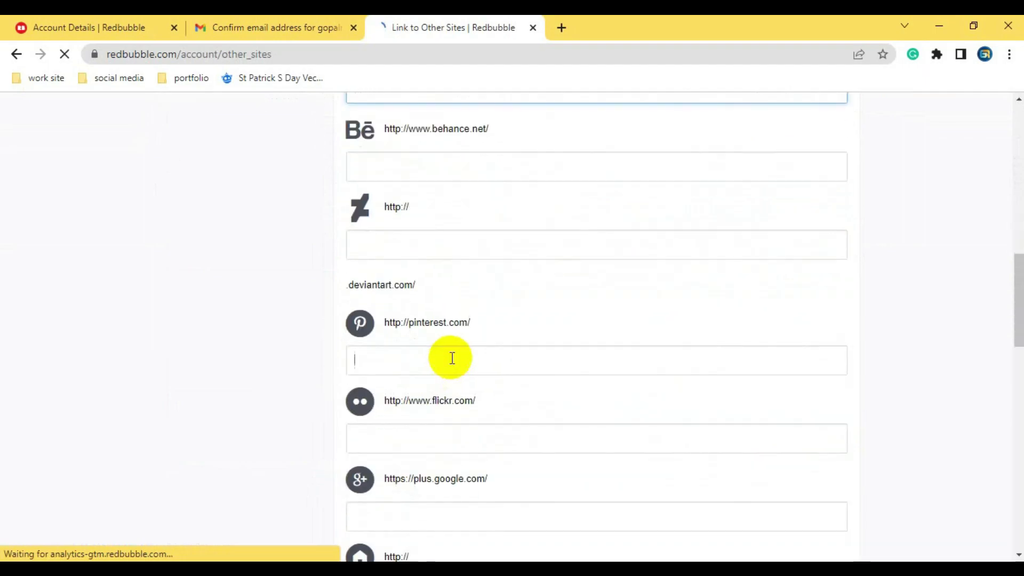
pyautogui.scroll(-3, 595, 414)
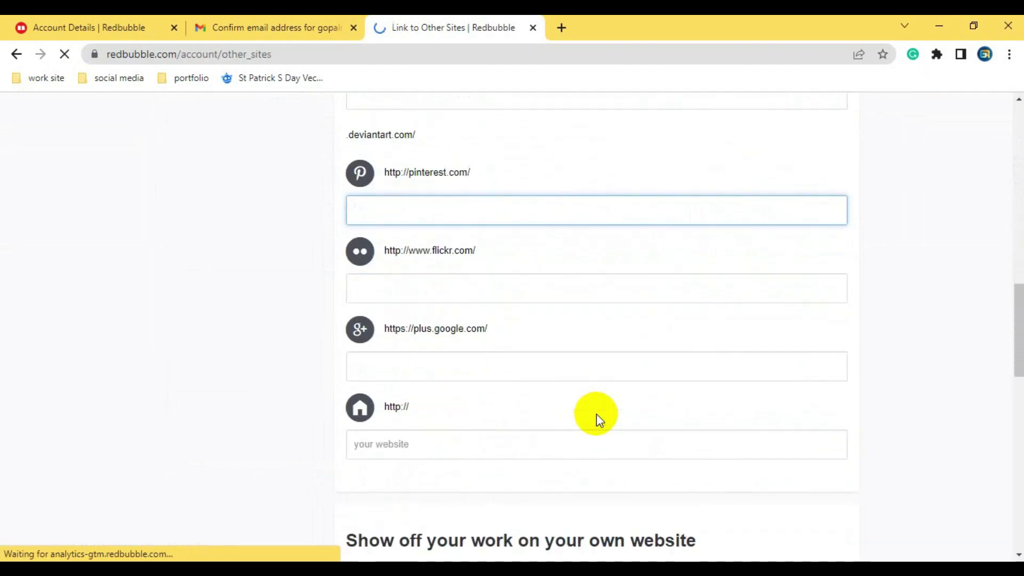